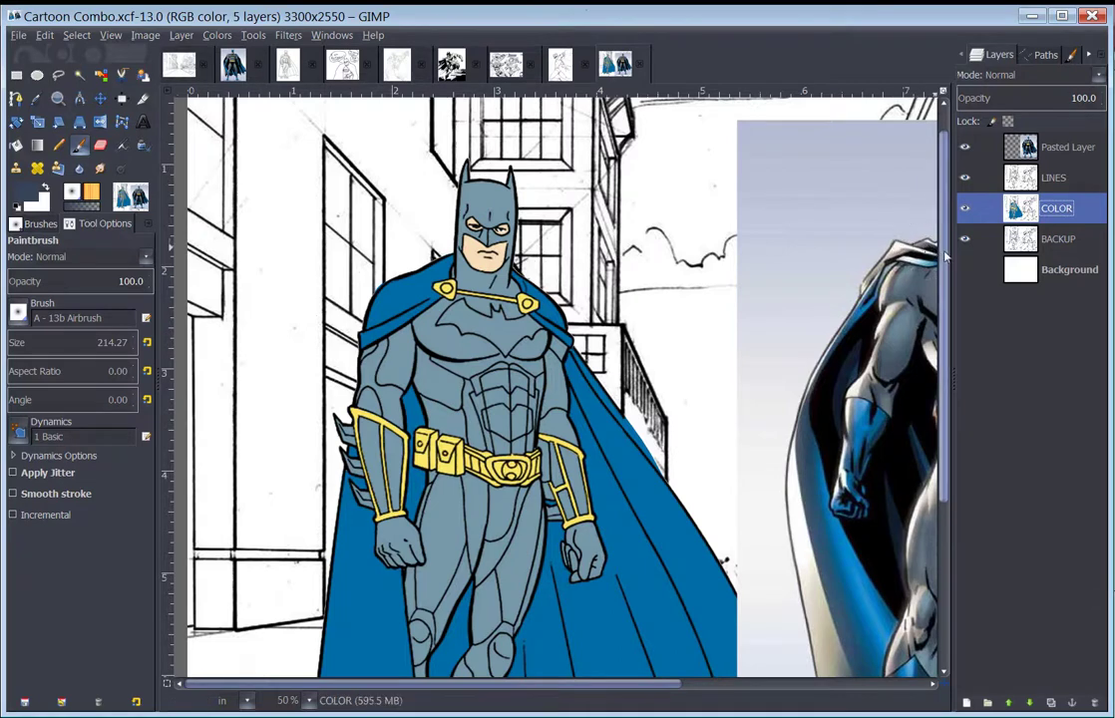
- Hide the LINES layer and make the COLOR layer active
scroll(827, 261, down, 3)
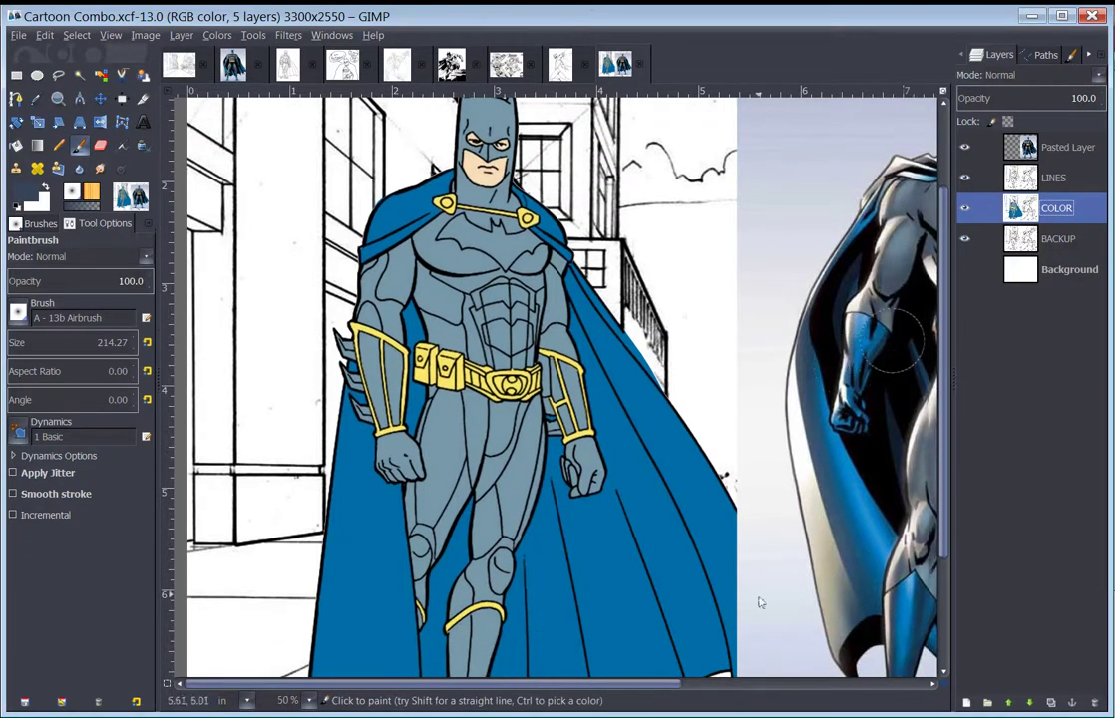
mouse_move(620, 684)
mouse_down()
mouse_move(810, 702)
mouse_move(596, 688)
mouse_up()
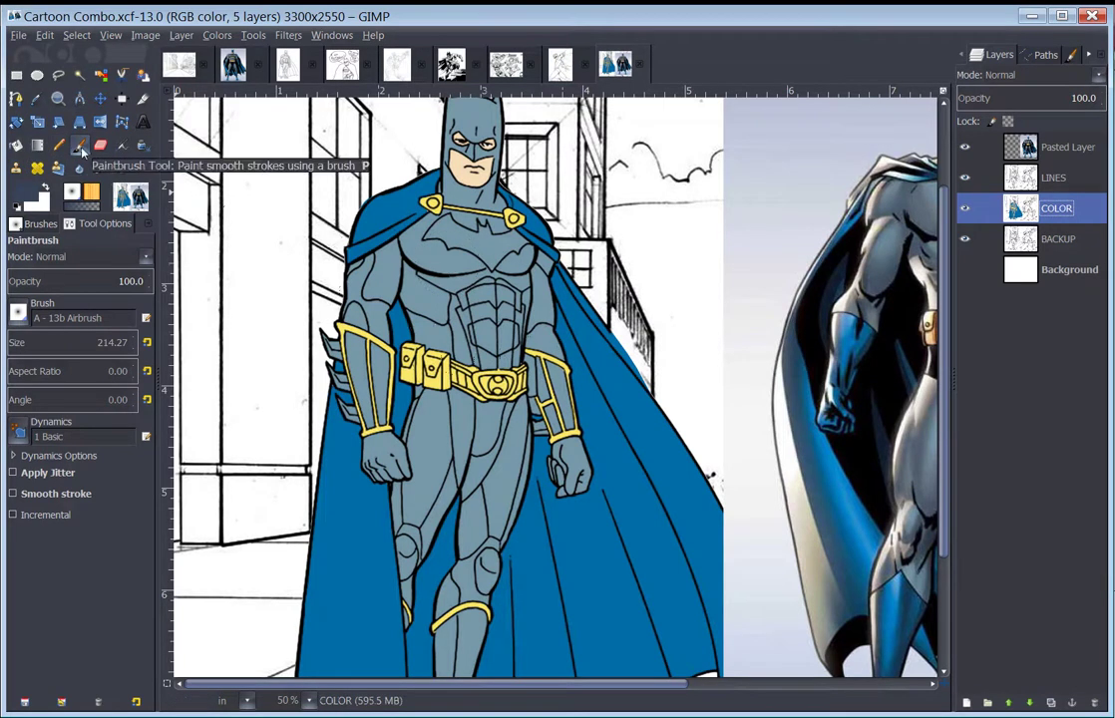
click(1038, 181)
click(964, 178)
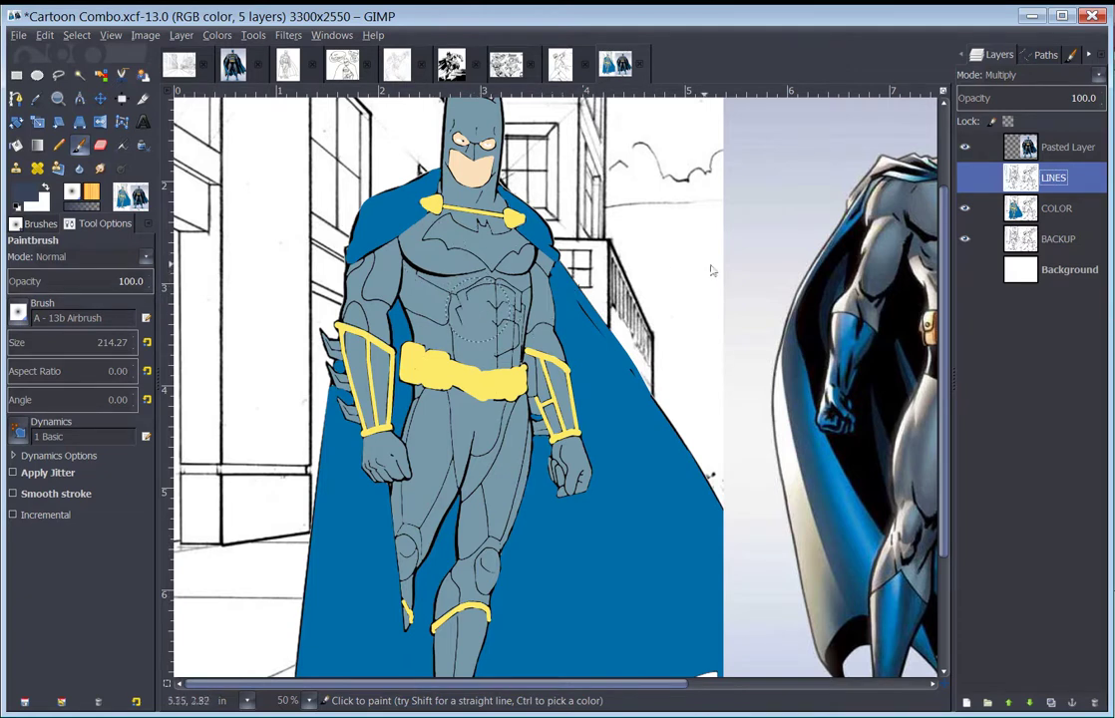
click(1035, 207)
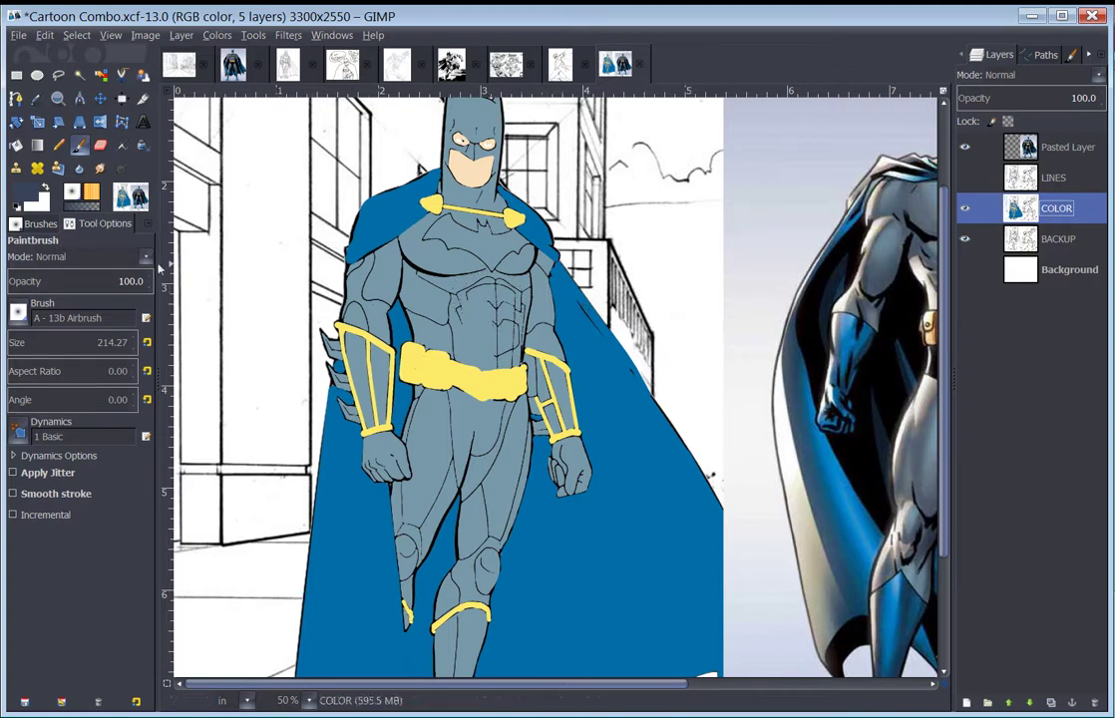
- Sample the suit's blue-grey from the torso and paint over the abdomen lines with the A - 12a simple round brush
click(37, 99)
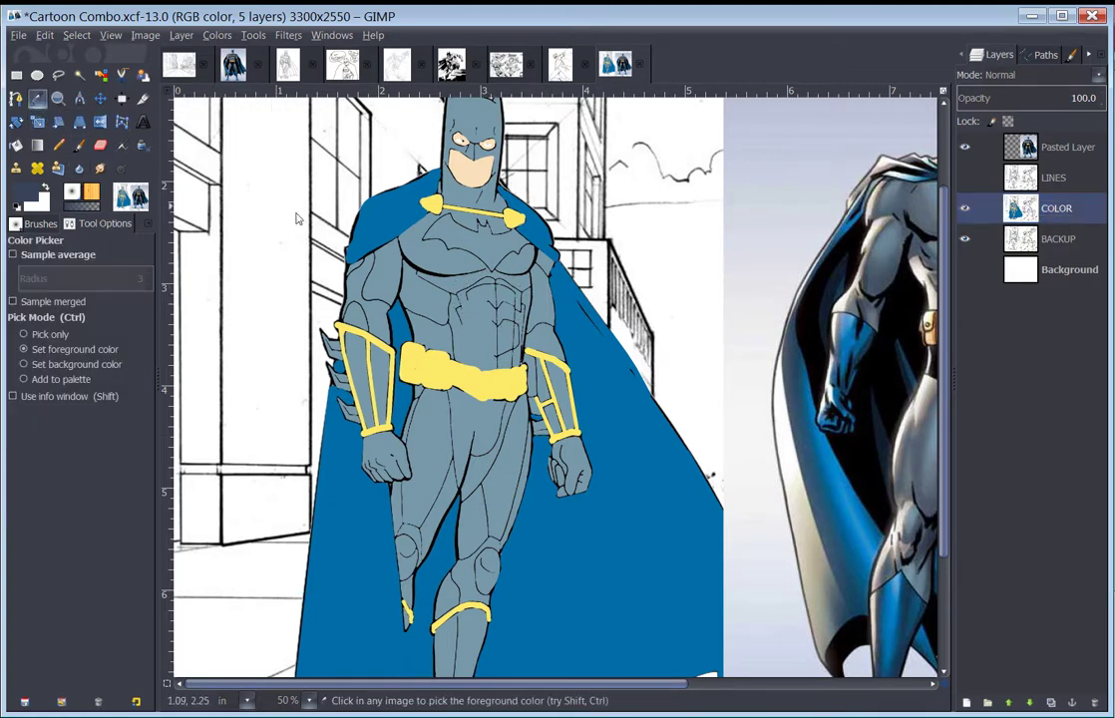
click(477, 342)
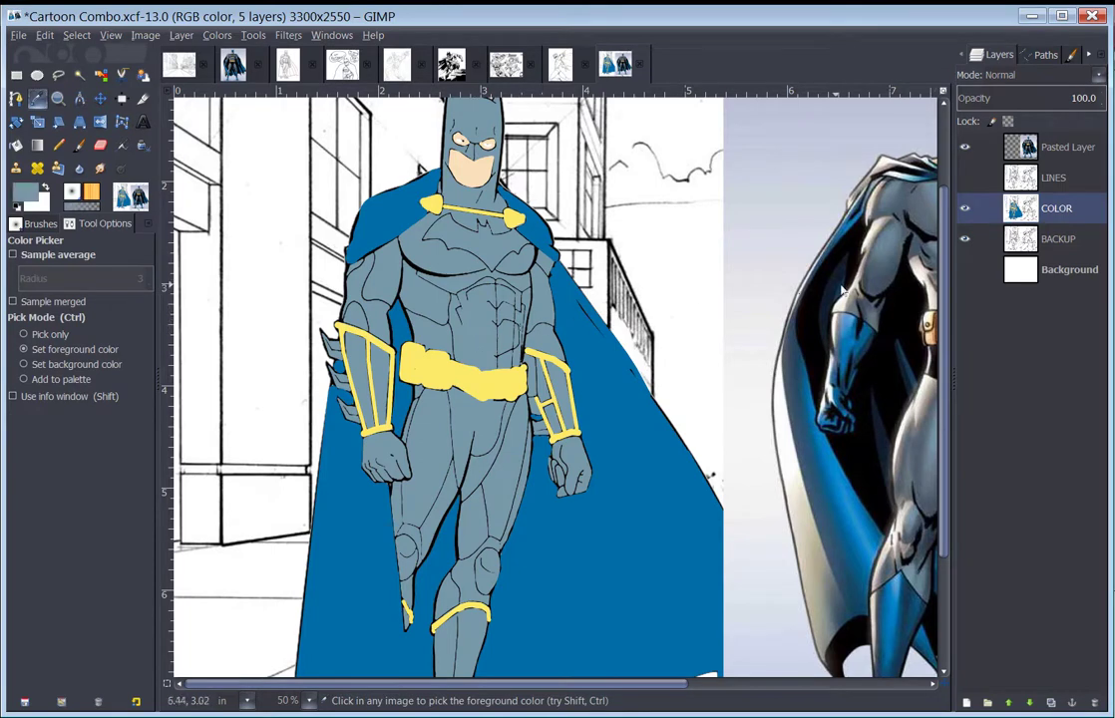
click(79, 144)
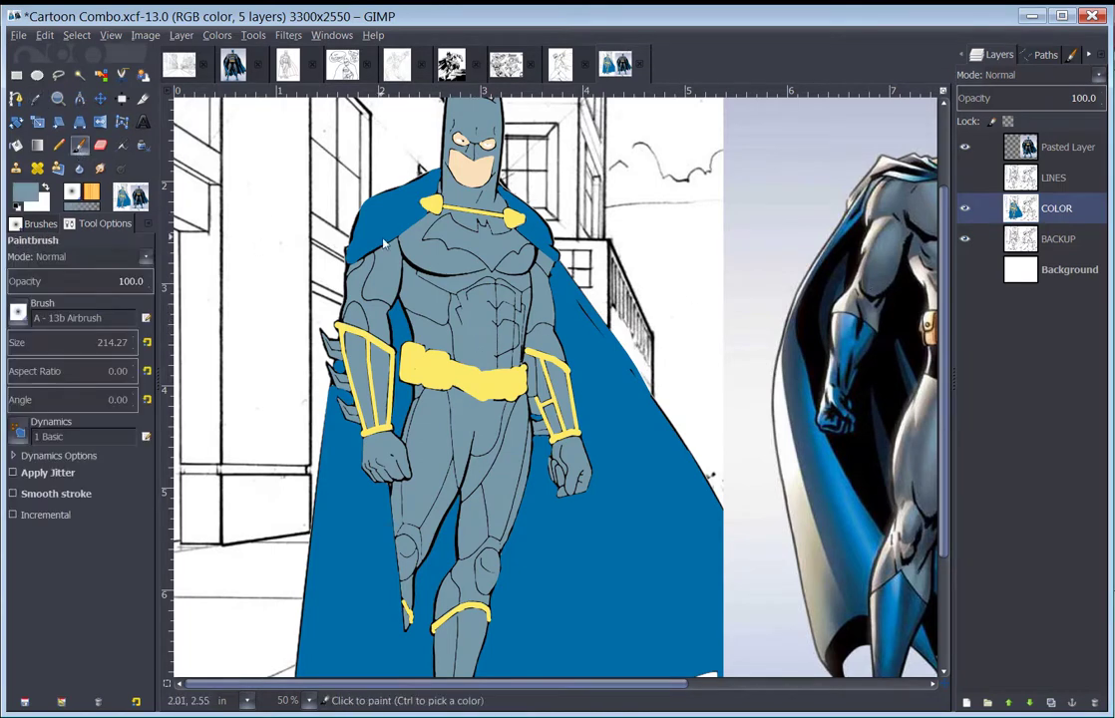
scroll(490, 315, up, 2)
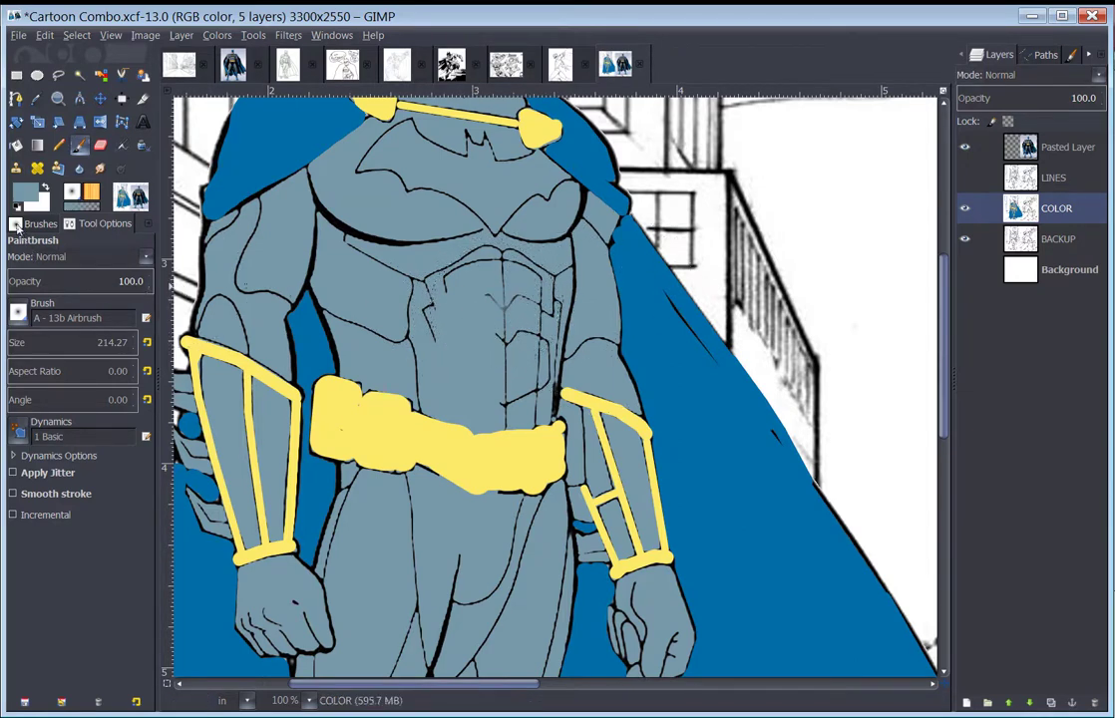
click(16, 225)
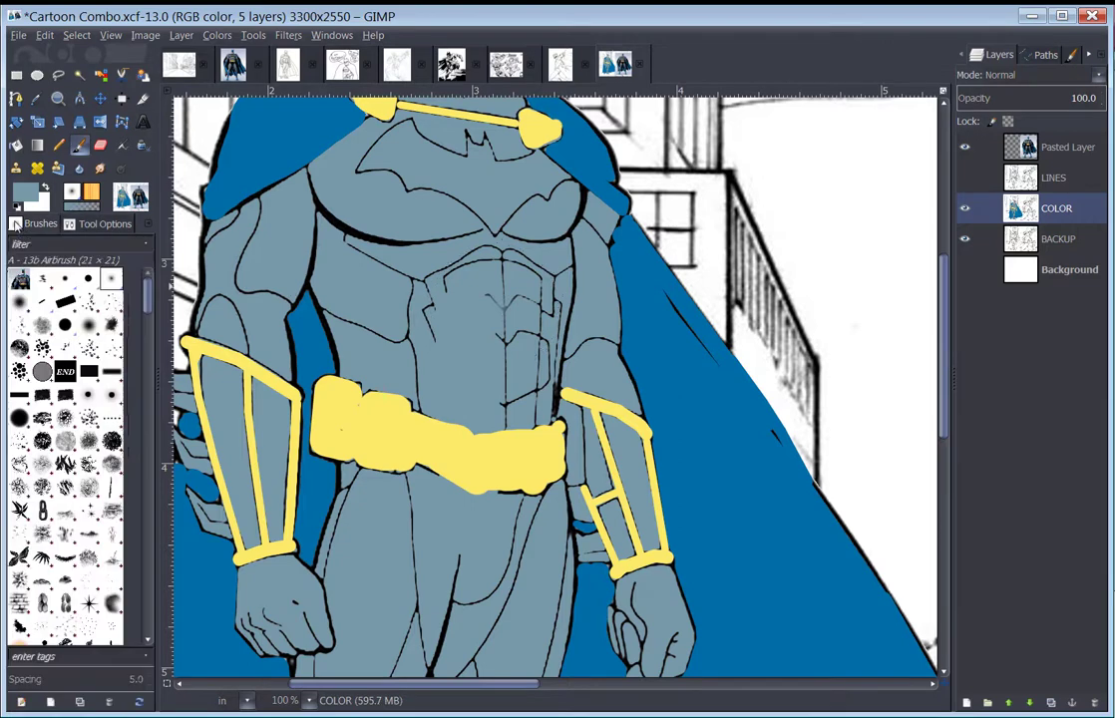
click(87, 279)
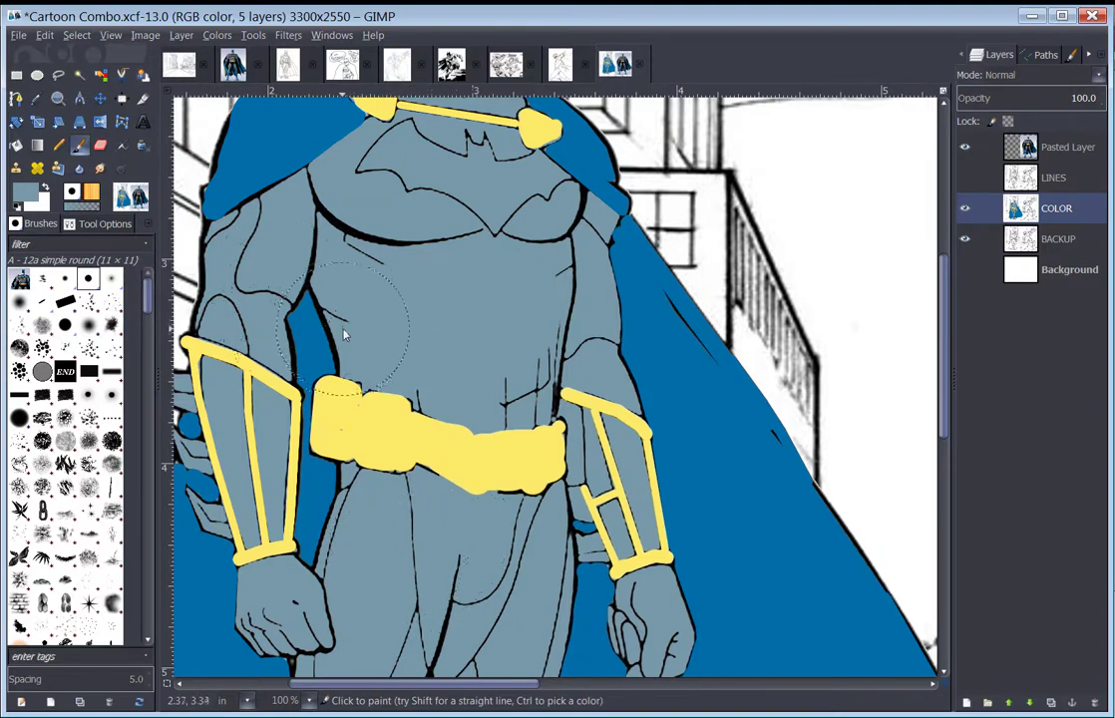
- Paint over the inner muscle lines on the upper arm while reducing the Paintbrush size to 47.27
key(bracketleft)
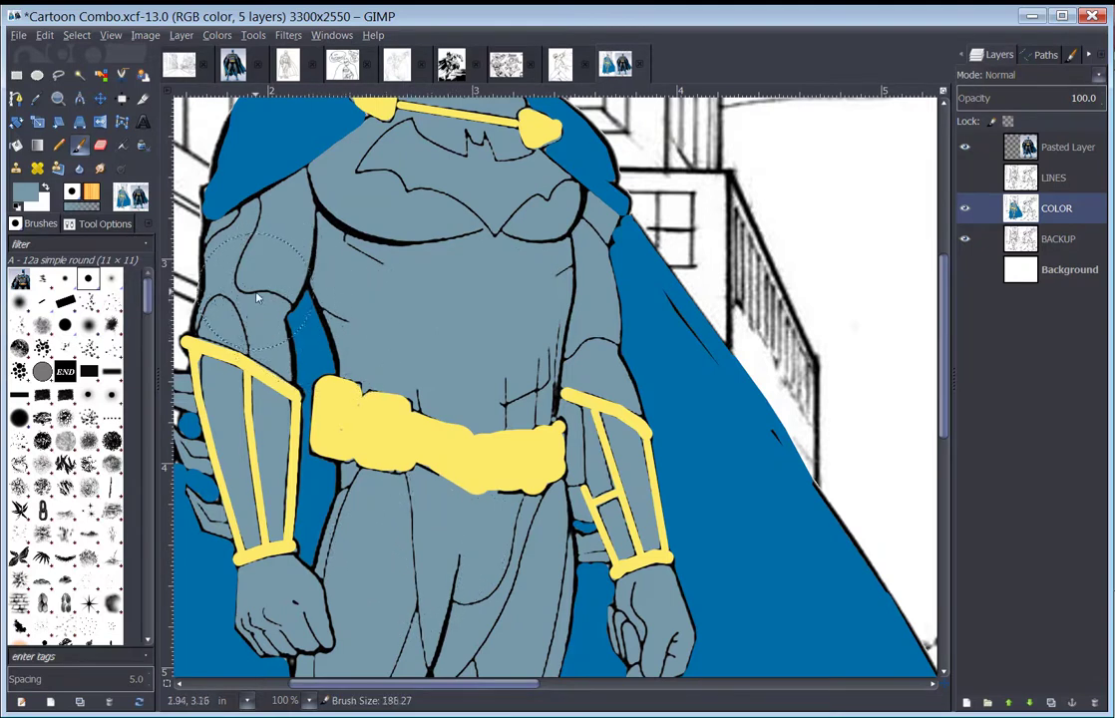
key(bracketleft)
key(bracketleft)
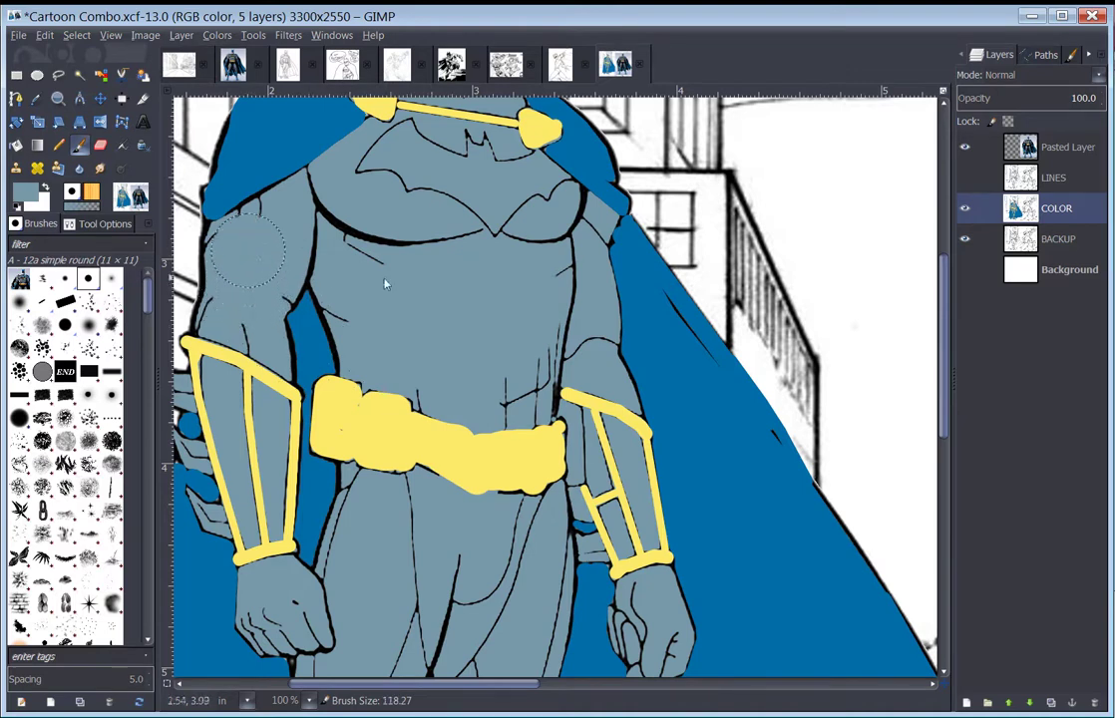
key(bracketleft)
key(bracketleft)
- Paint over the inner detail lines on the thighs and knees in the suit's blue-grey
scroll(691, 530, down, 5)
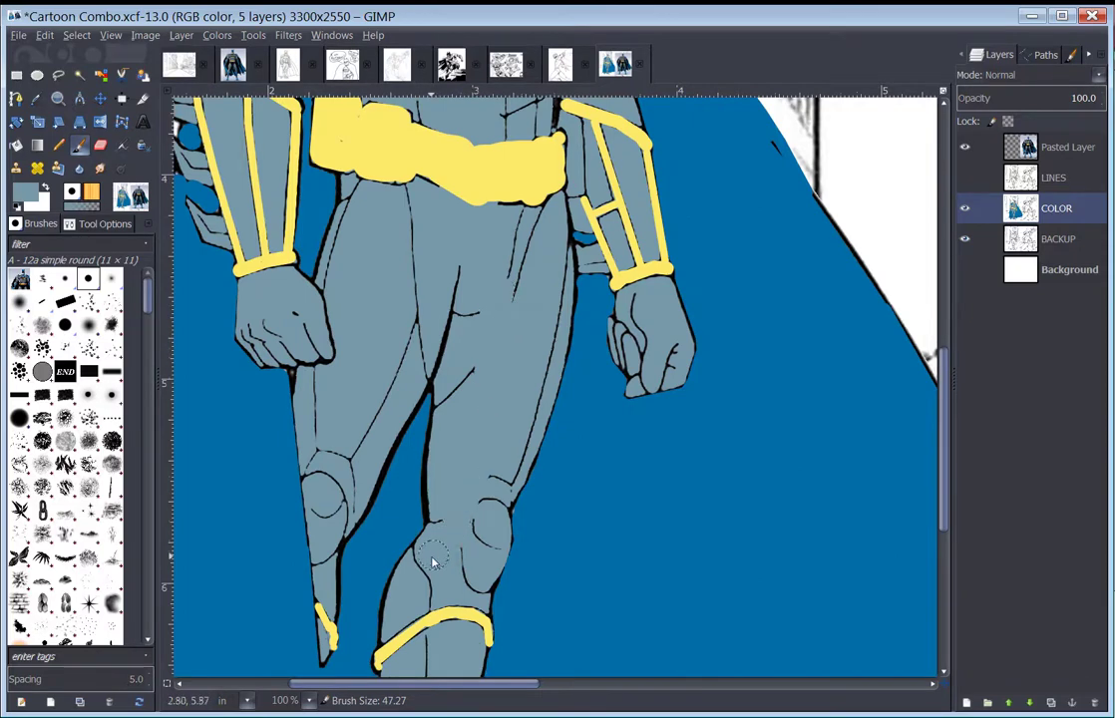
drag(459, 559, 499, 475)
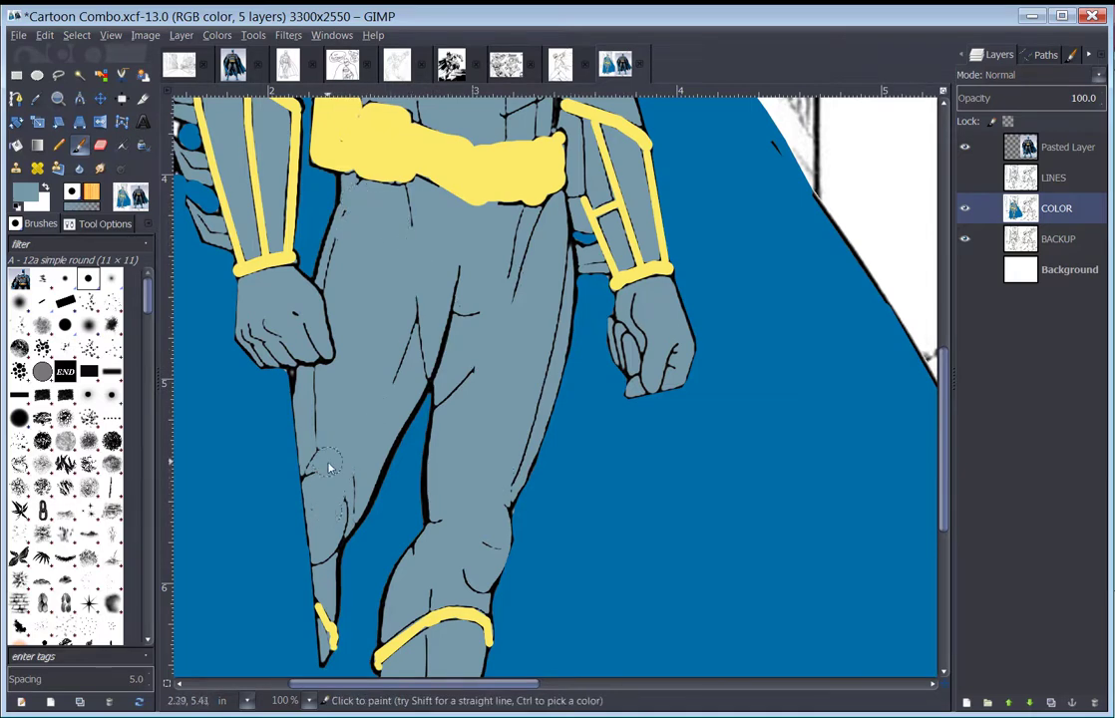
scroll(379, 449, down, 5)
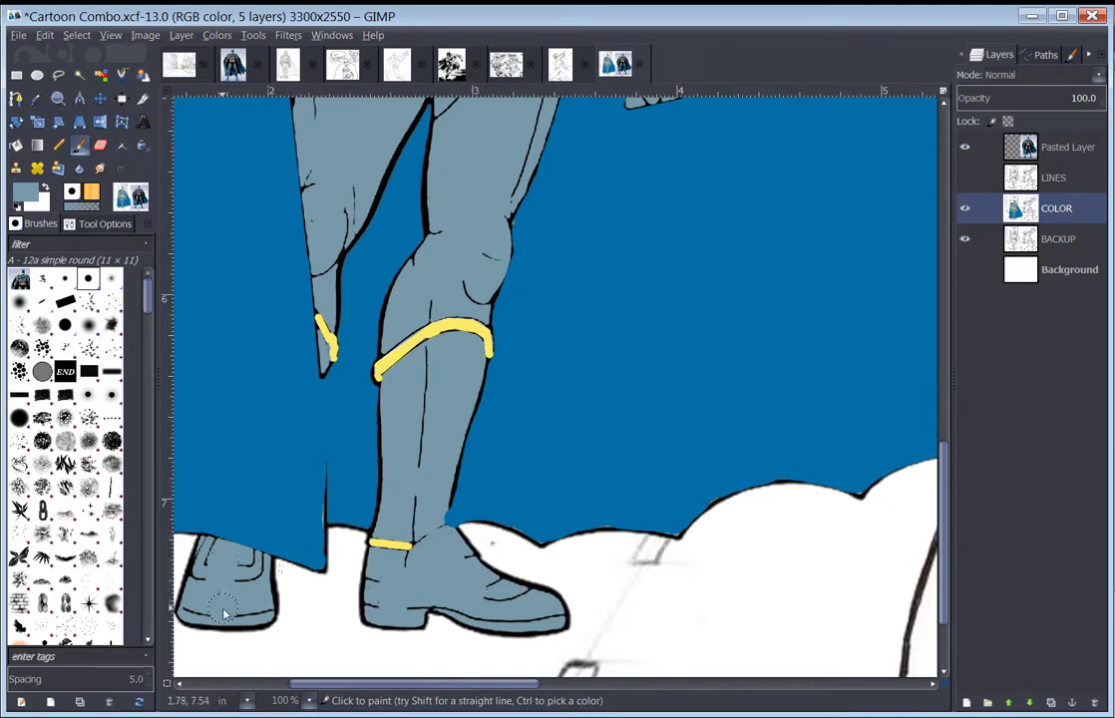
scroll(236, 614, up, 12)
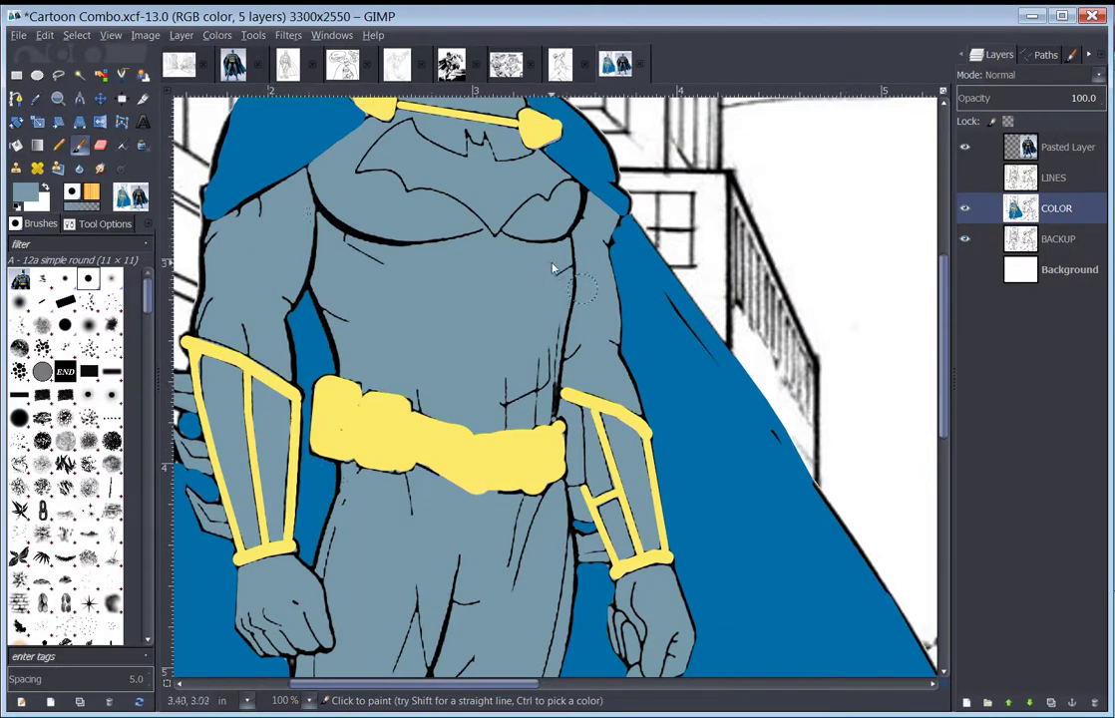
- Select the suit's torso area on the COLOR layer with Fuzzy Select and show the LINES layer again
scroll(437, 205, up, 3)
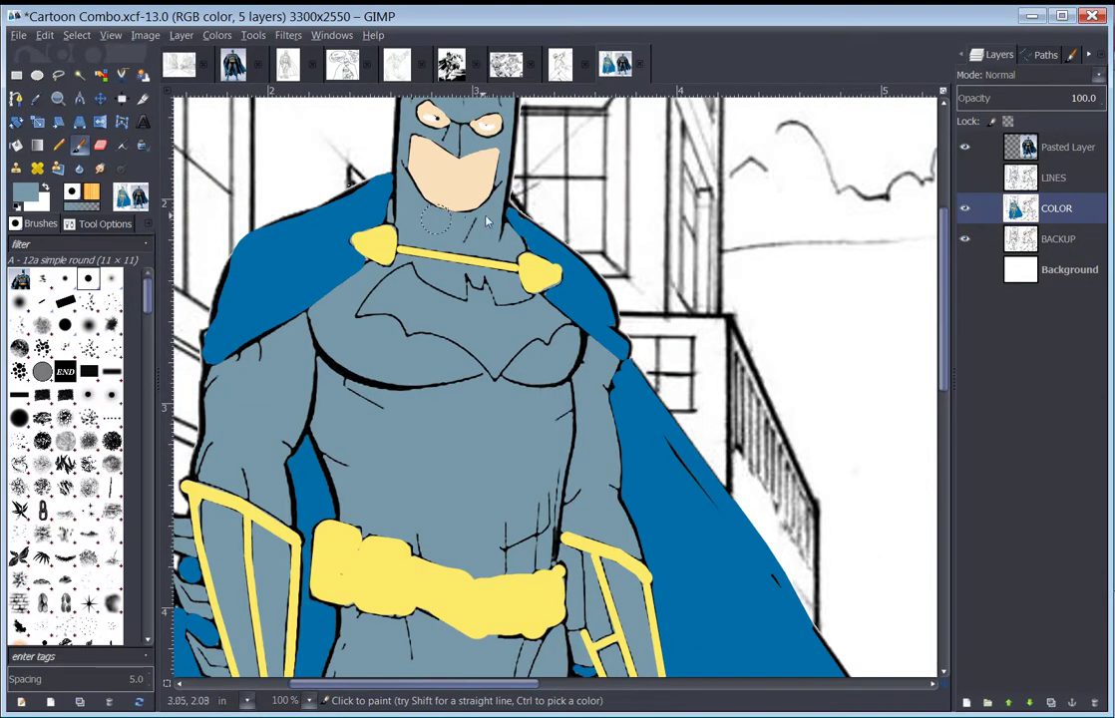
click(81, 77)
click(480, 482)
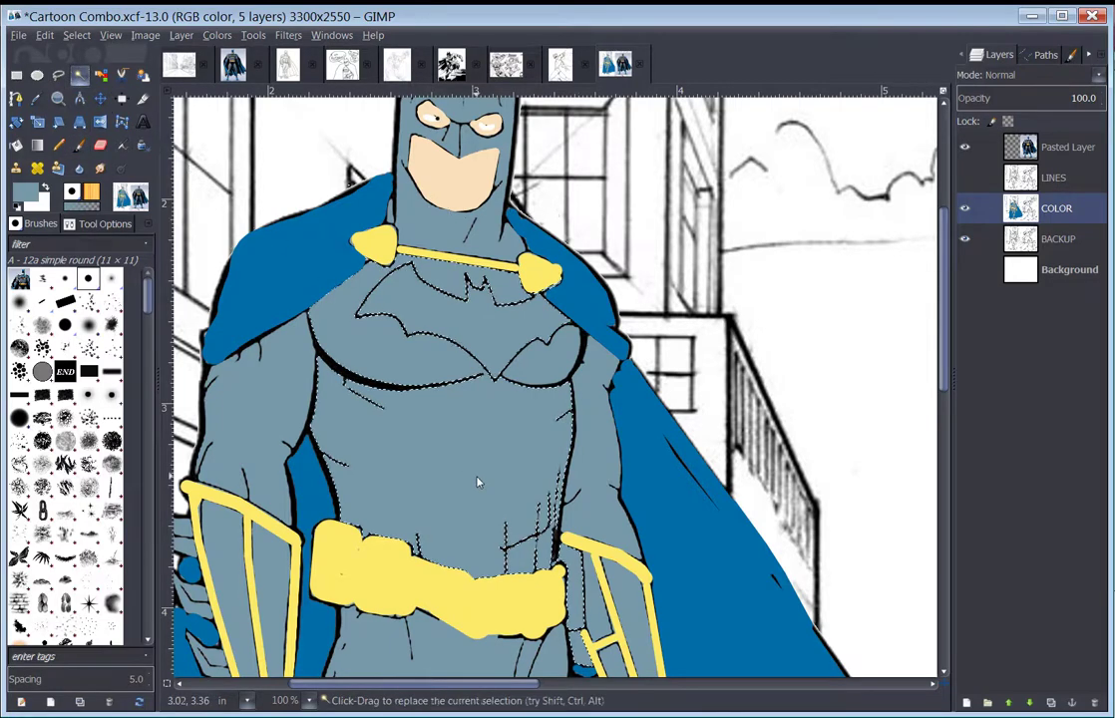
scroll(493, 457, down, 3)
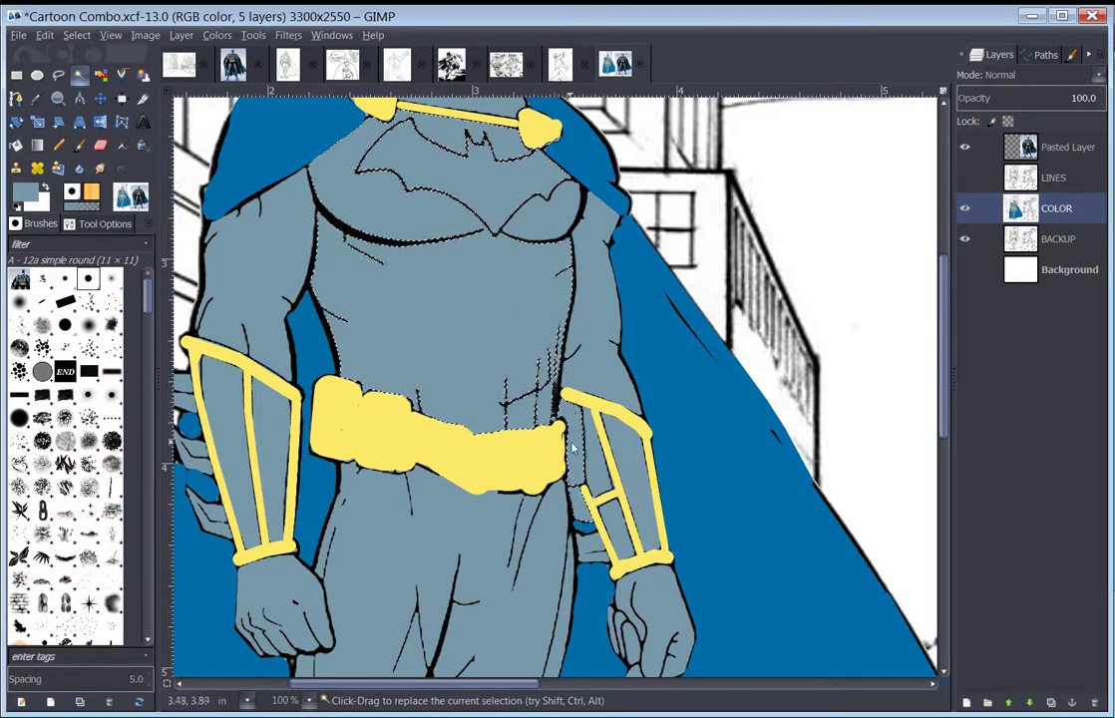
scroll(533, 344, up, 3)
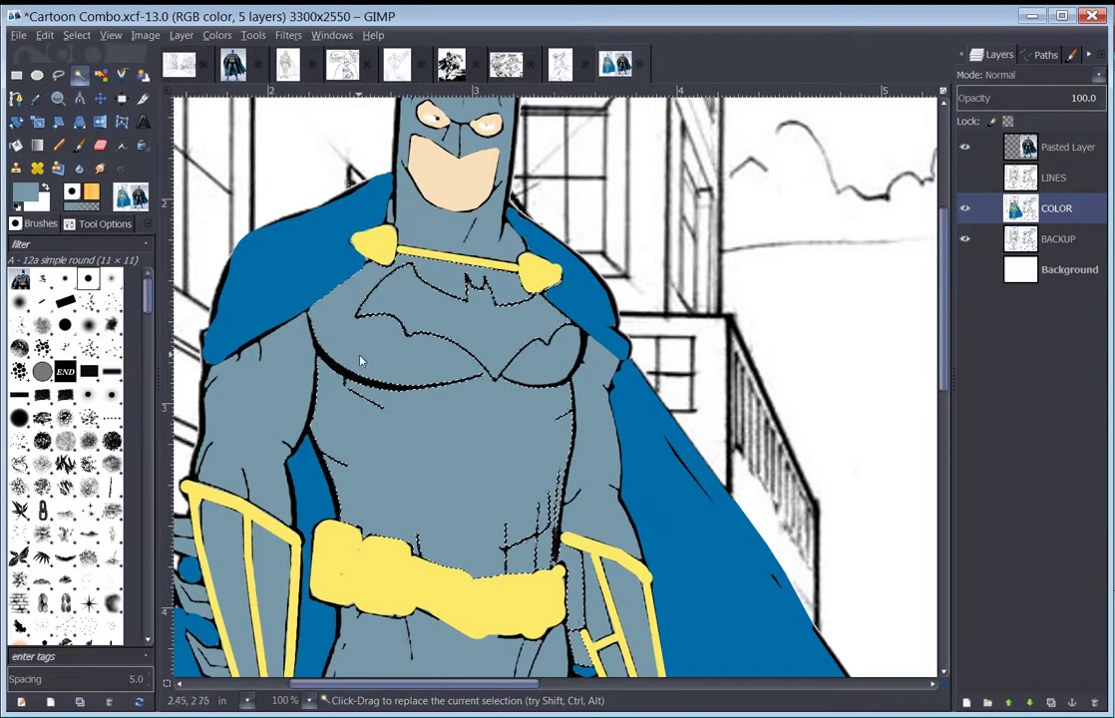
click(965, 177)
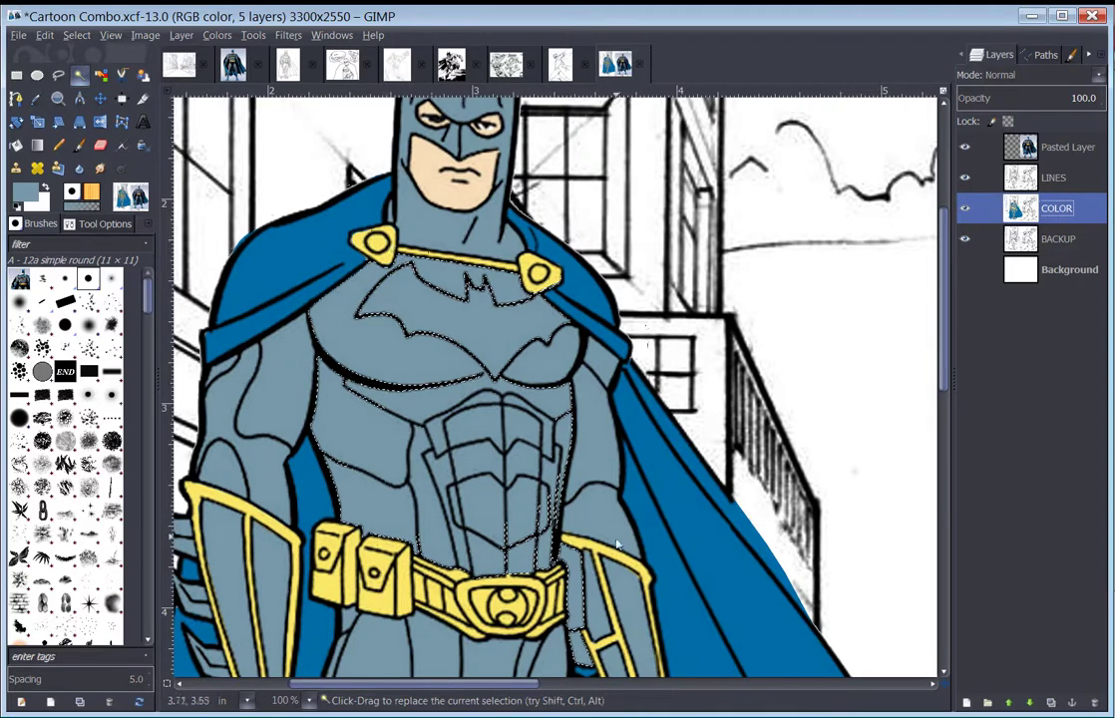
- Set the foreground color to the saved dark blue 374358 for shading the suit
scroll(501, 656, down, 2)
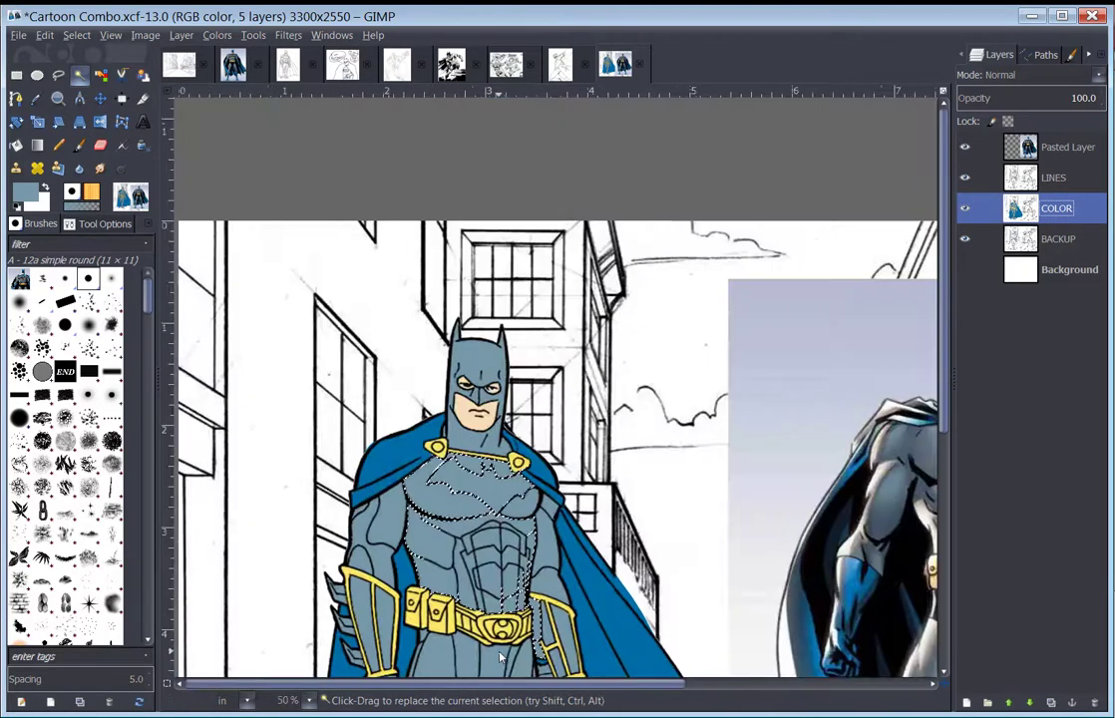
scroll(535, 686, right, 6)
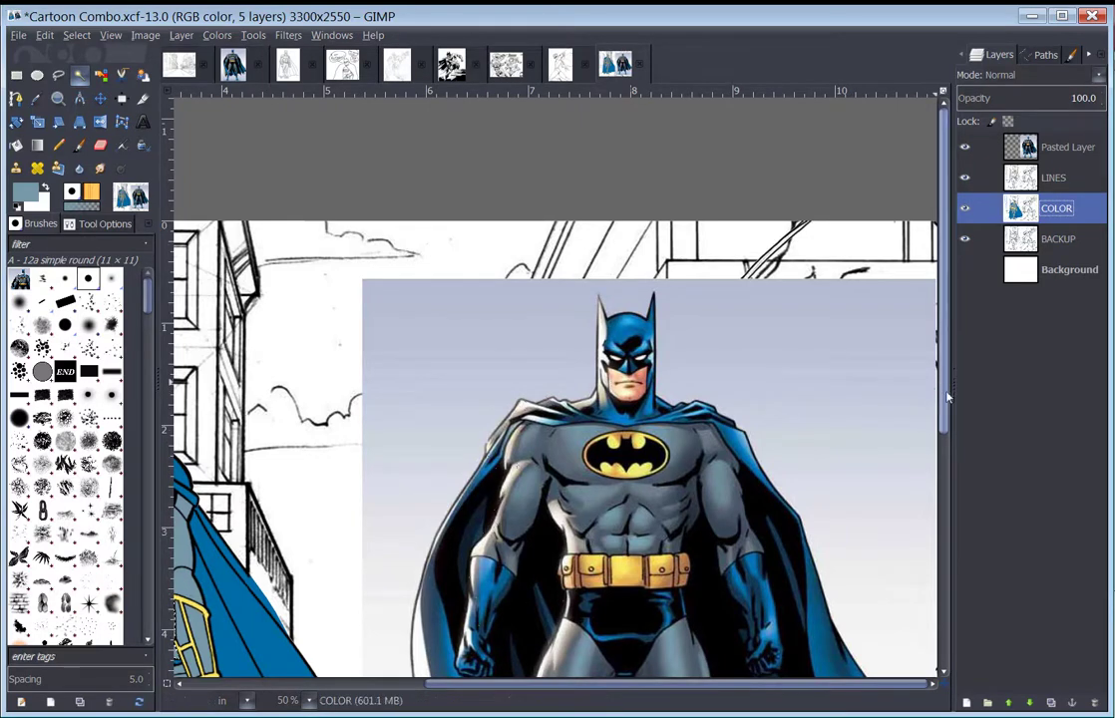
scroll(671, 206, down, 5)
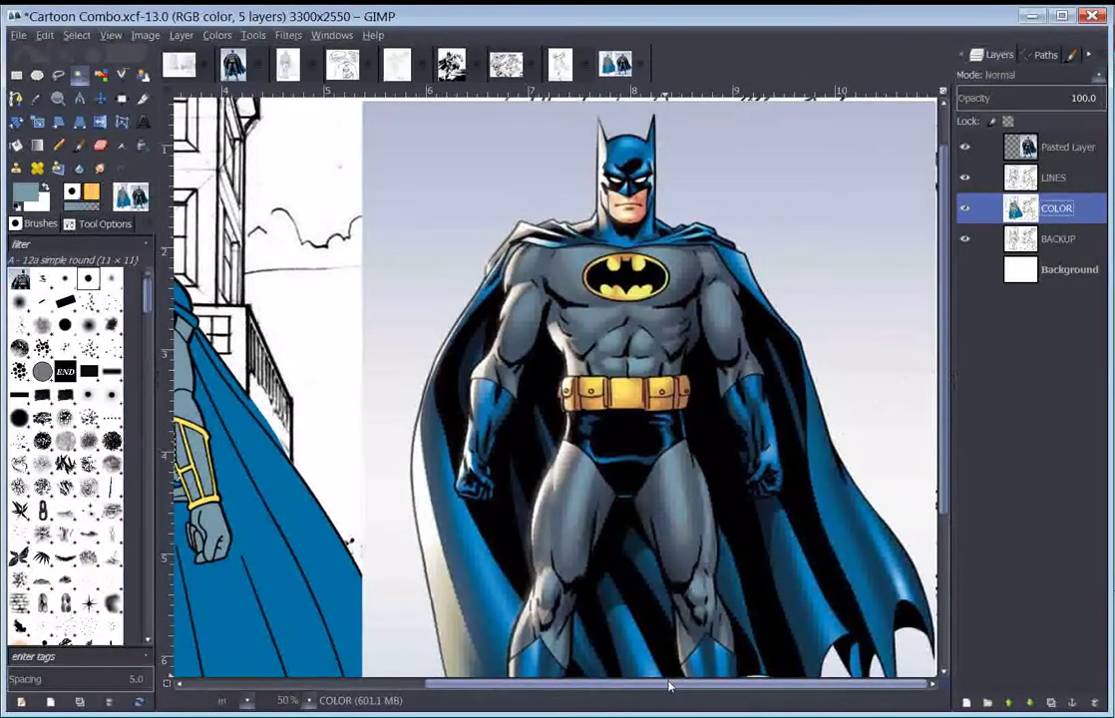
drag(668, 688, 429, 689)
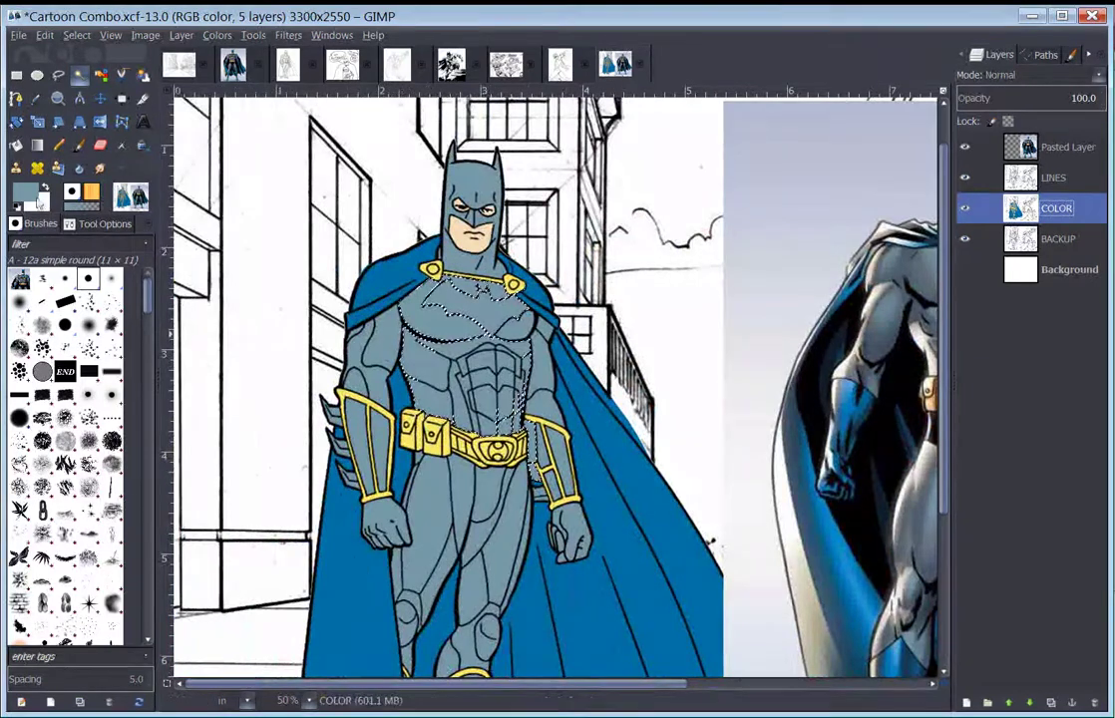
click(26, 192)
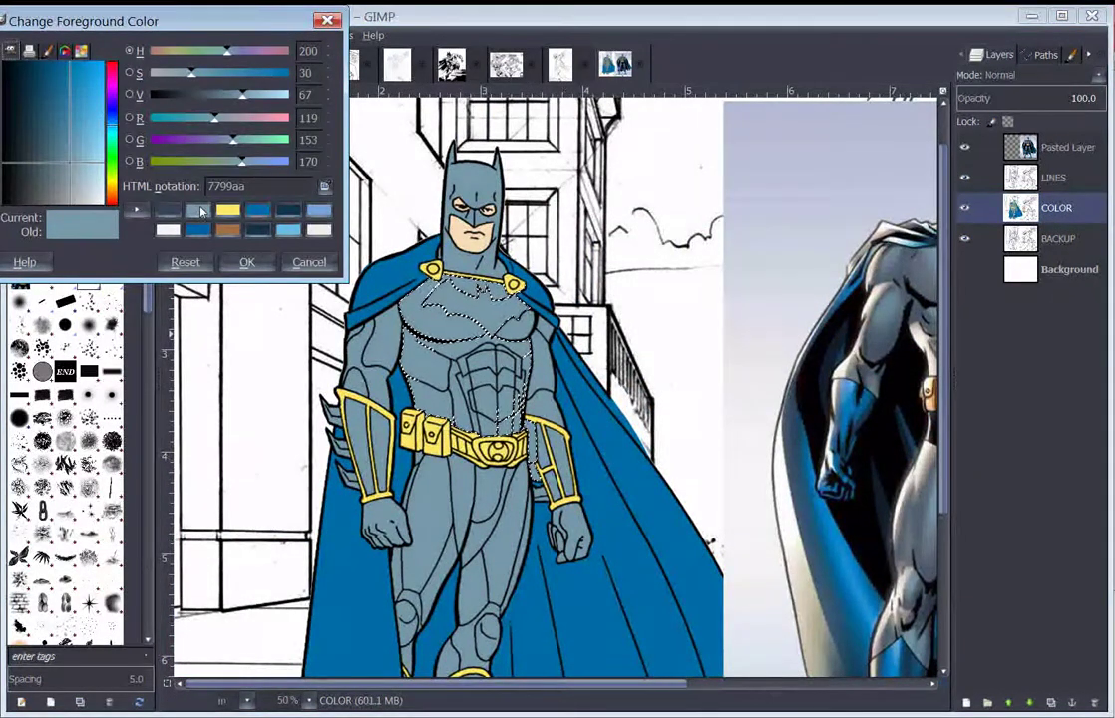
click(166, 210)
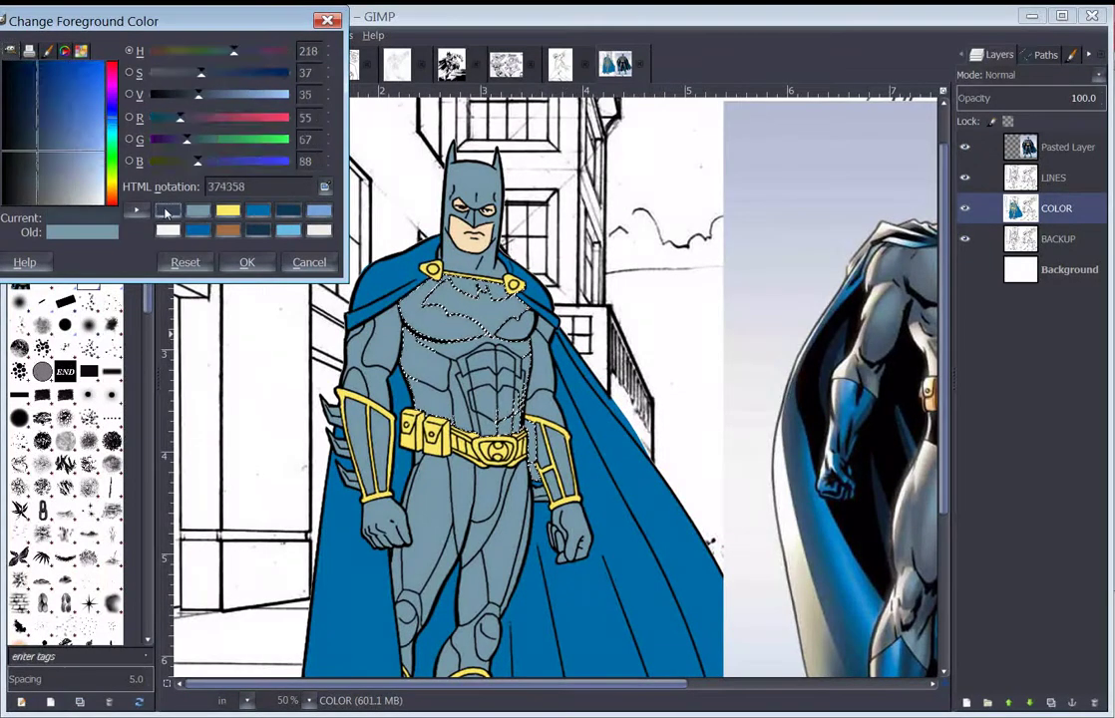
click(246, 263)
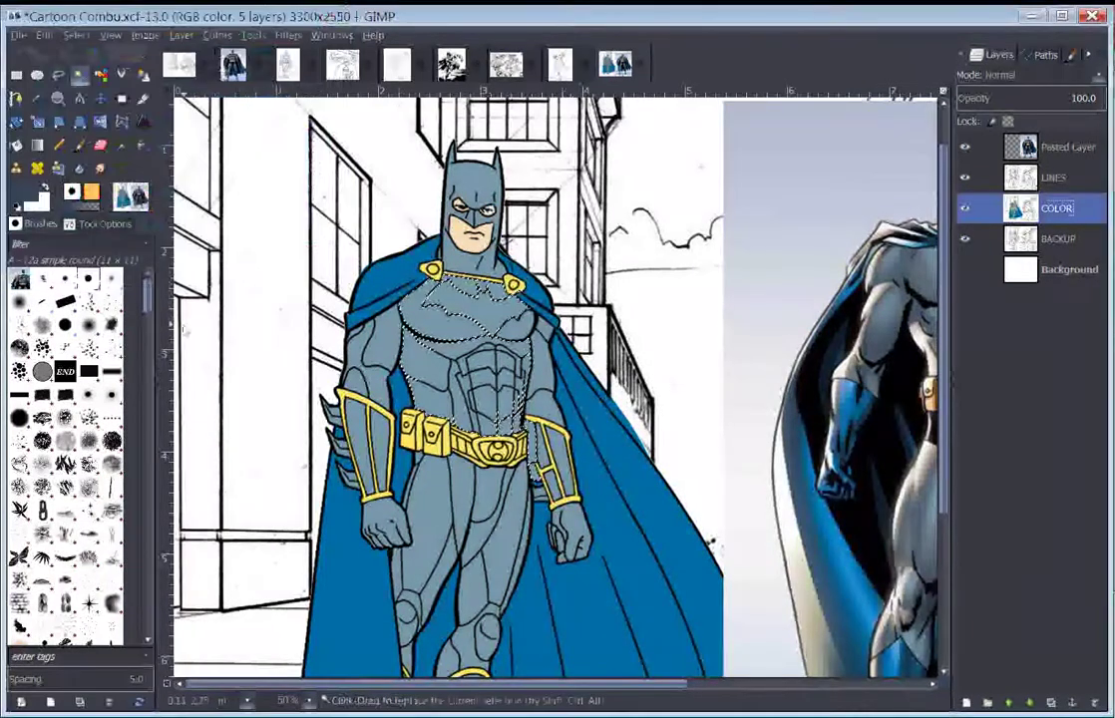
- Shade the right-hand side of the selected chest and abdomen in dark blue with the A - 13b Airbrush at size 253.56
click(111, 281)
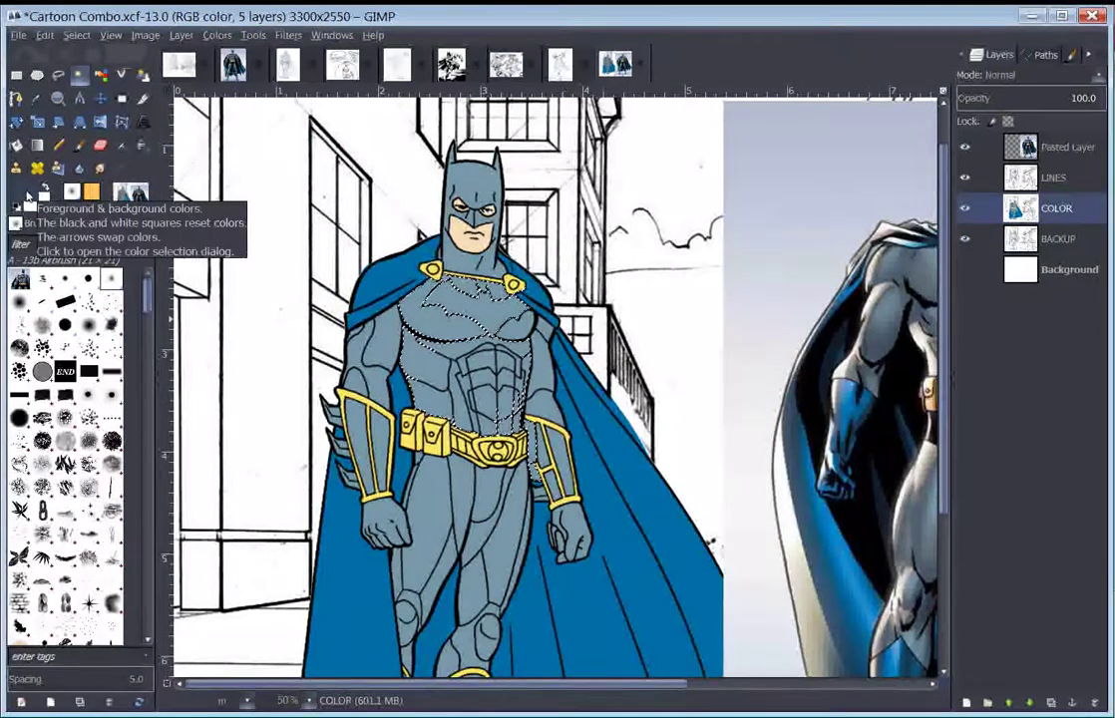
click(103, 223)
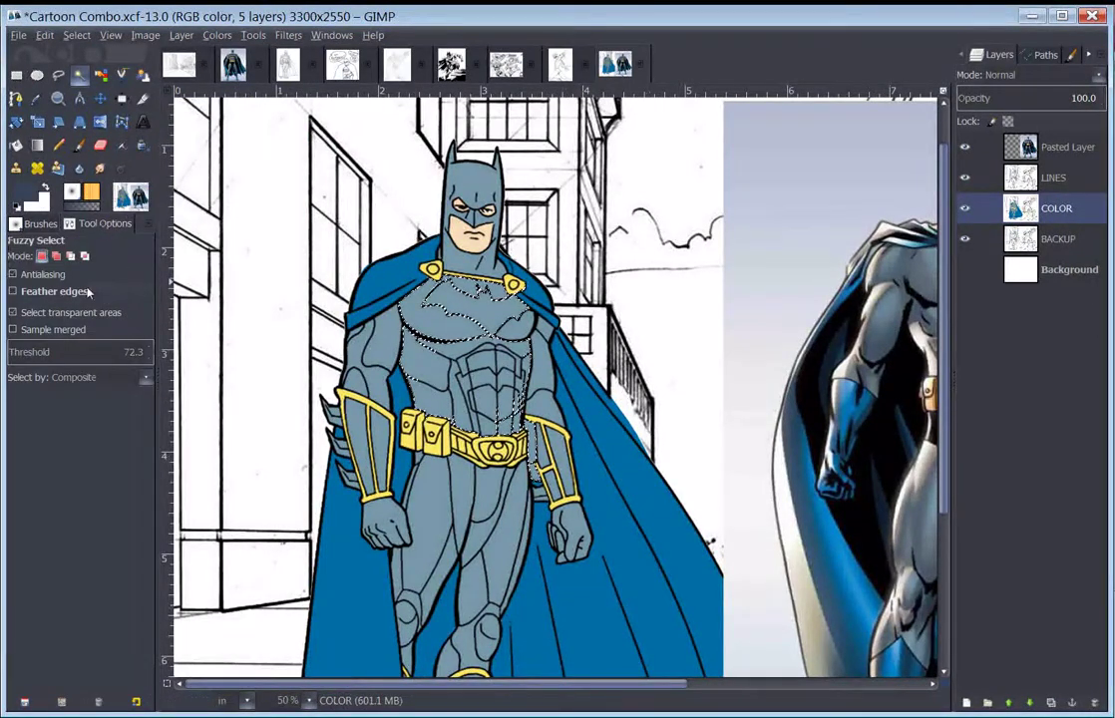
click(79, 147)
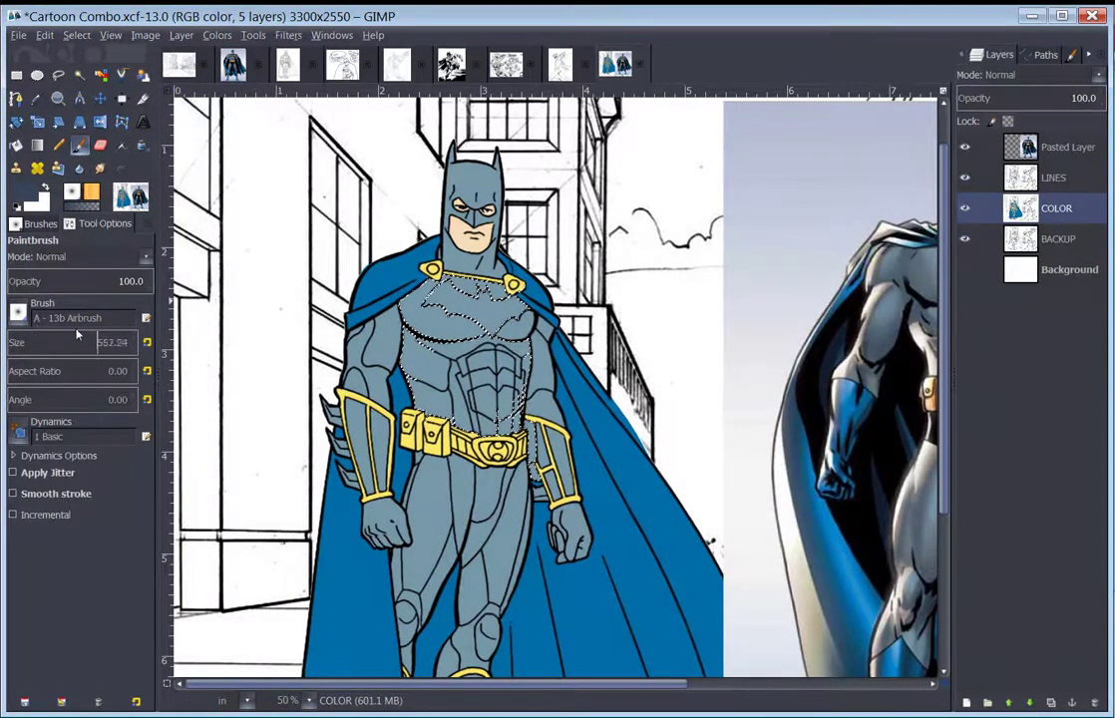
click(40, 336)
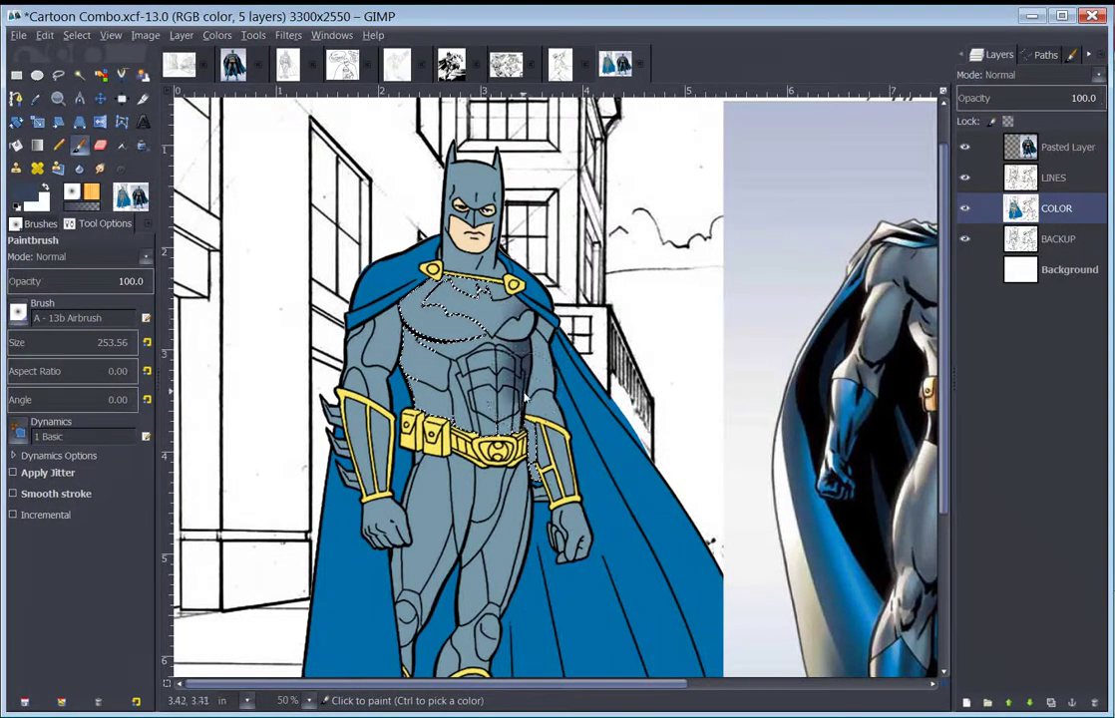
drag(514, 439, 513, 395)
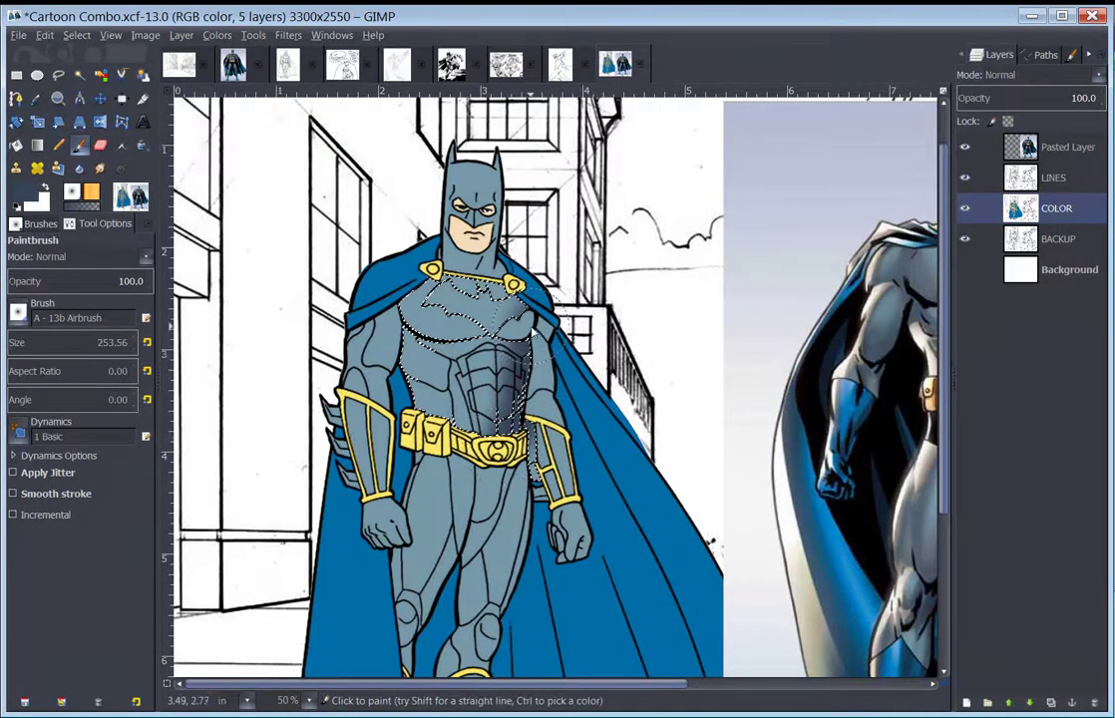
click(79, 77)
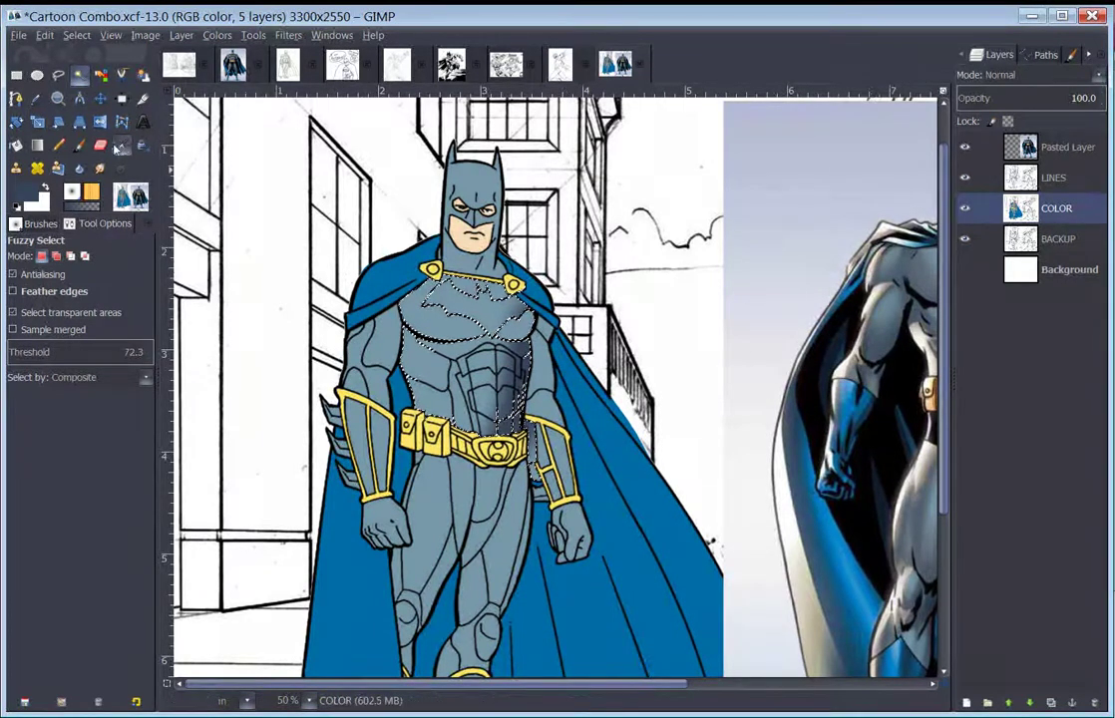
click(79, 145)
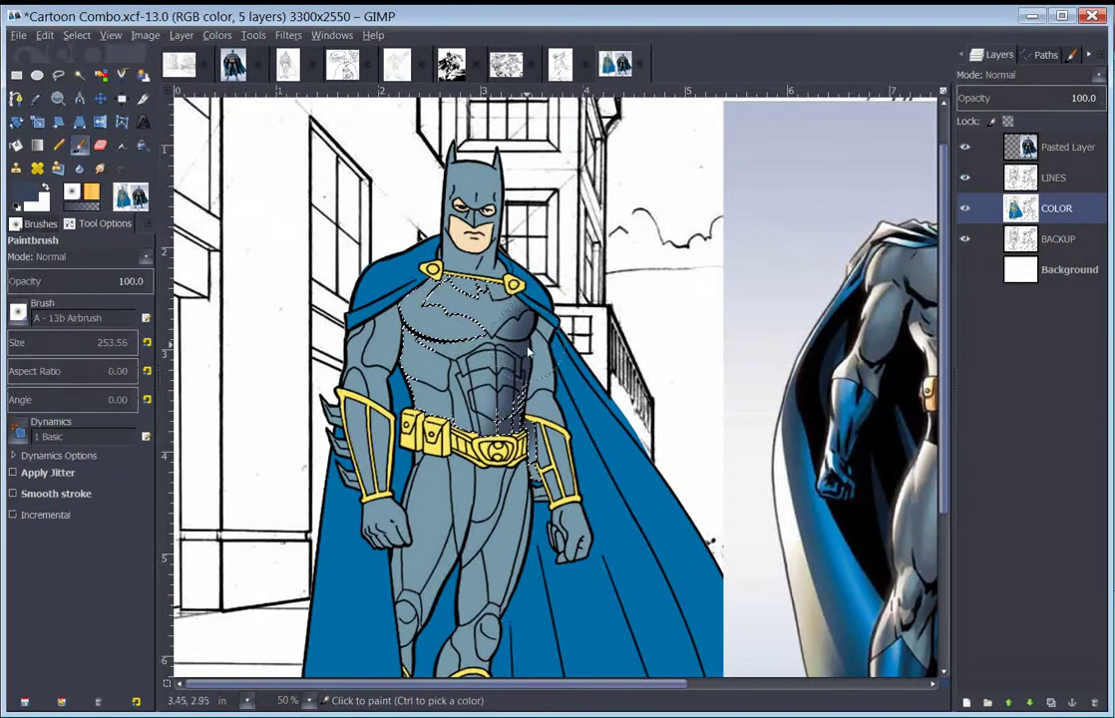
- Finish the dark-blue shading along the torso's right-hand edge, then shade the left-hand ribs and waist at brush size 195.56
drag(524, 407, 523, 435)
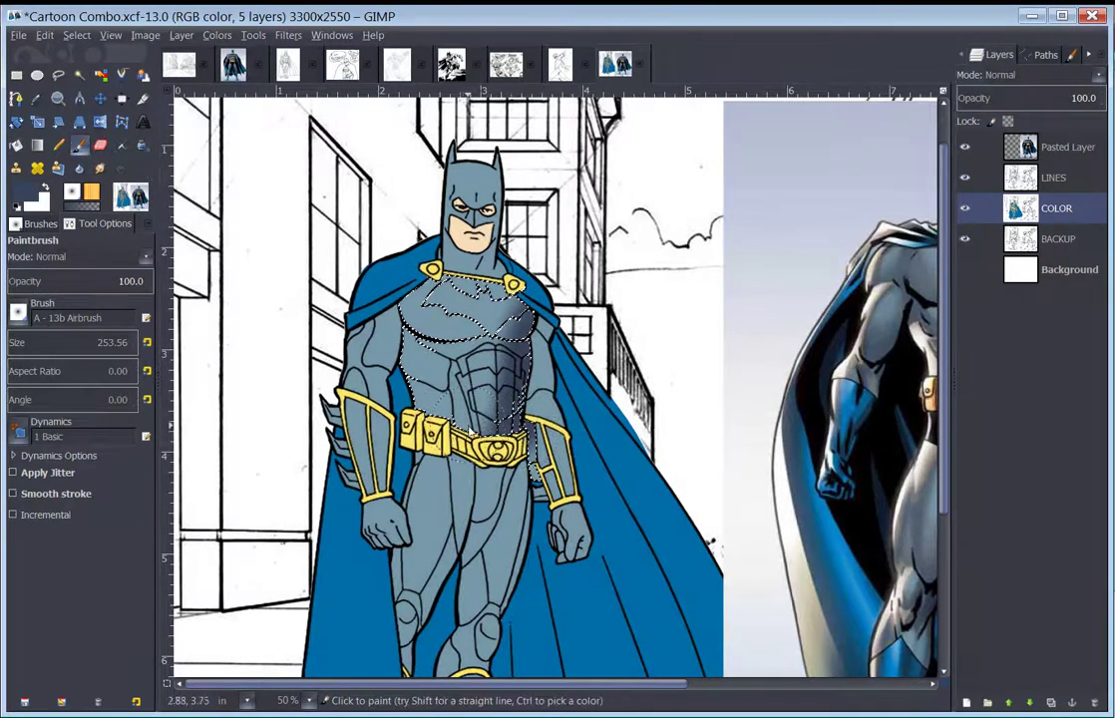
key(bracketleft)
key(bracketleft)
key(bracketleft)
key(bracketleft)
key(bracketleft)
key(bracketleft)
key(bracketleft)
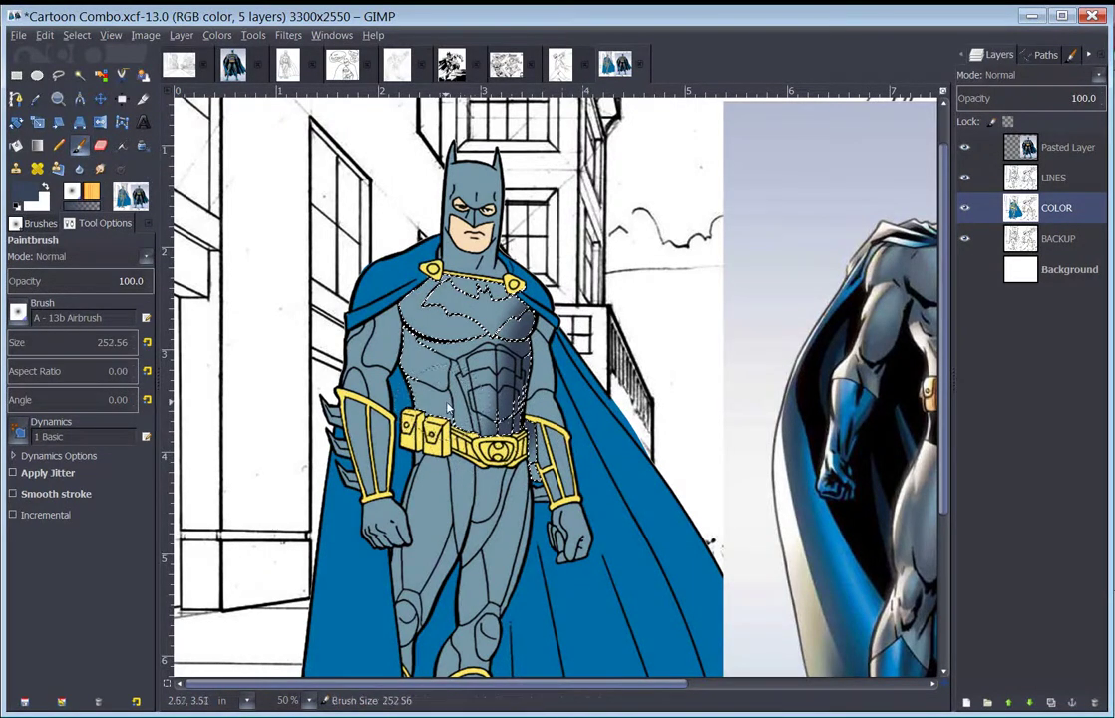
key(bracketleft)
key(bracketleft)
key(bracketleft)
key(bracketleft)
key(bracketleft)
key(bracketleft)
key(bracketleft)
key(bracketleft)
key(bracketleft)
key(bracketleft)
key(bracketleft)
key(bracketleft)
key(bracketleft)
key(bracketleft)
key(bracketleft)
mouse_move(406, 342)
mouse_down()
mouse_move(405, 406)
mouse_move(391, 347)
mouse_move(383, 371)
mouse_move(406, 294)
mouse_up()
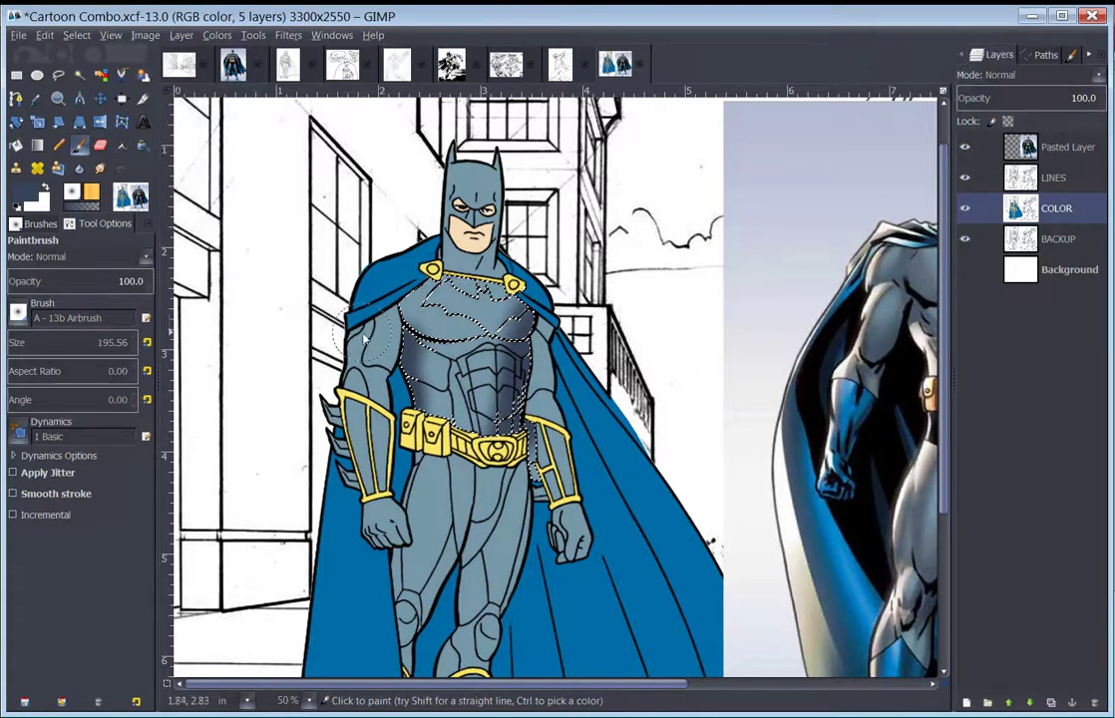
- Try covering the left-hand chest area with solid dark-blue strokes at brush size 23.45, then undo the strokes
scroll(366, 340, up, 1)
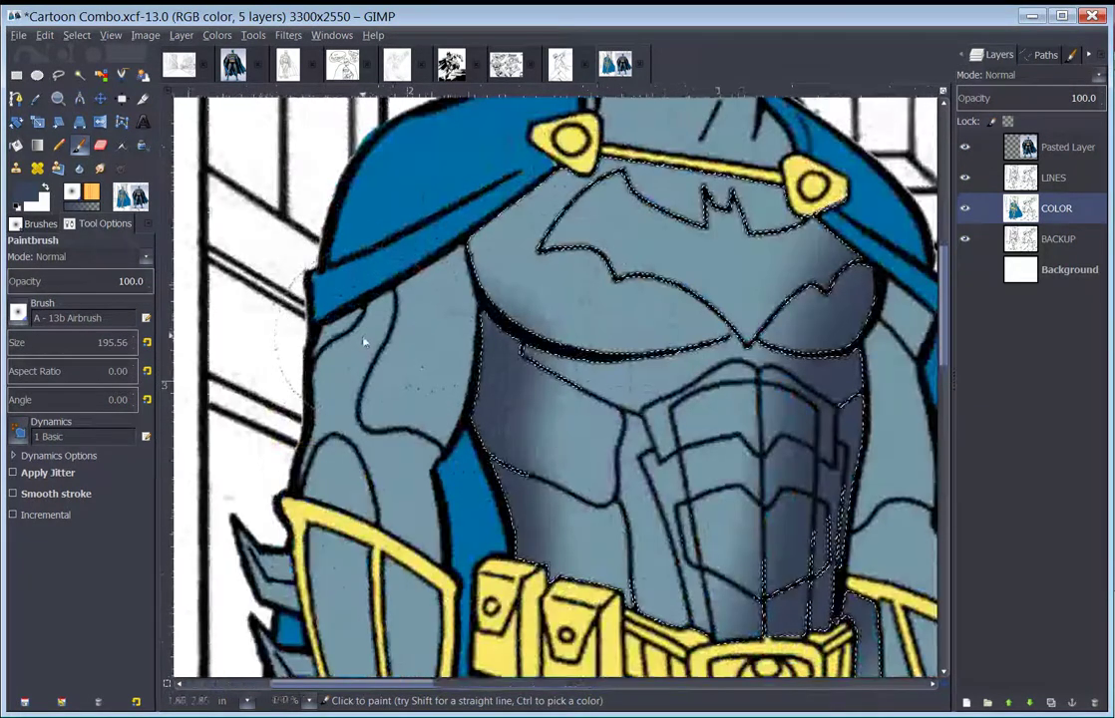
key(bracketleft)
key(bracketleft)
key(bracketleft)
key(bracketleft)
key(bracketleft)
key(bracketleft)
key(bracketleft)
click(30, 343)
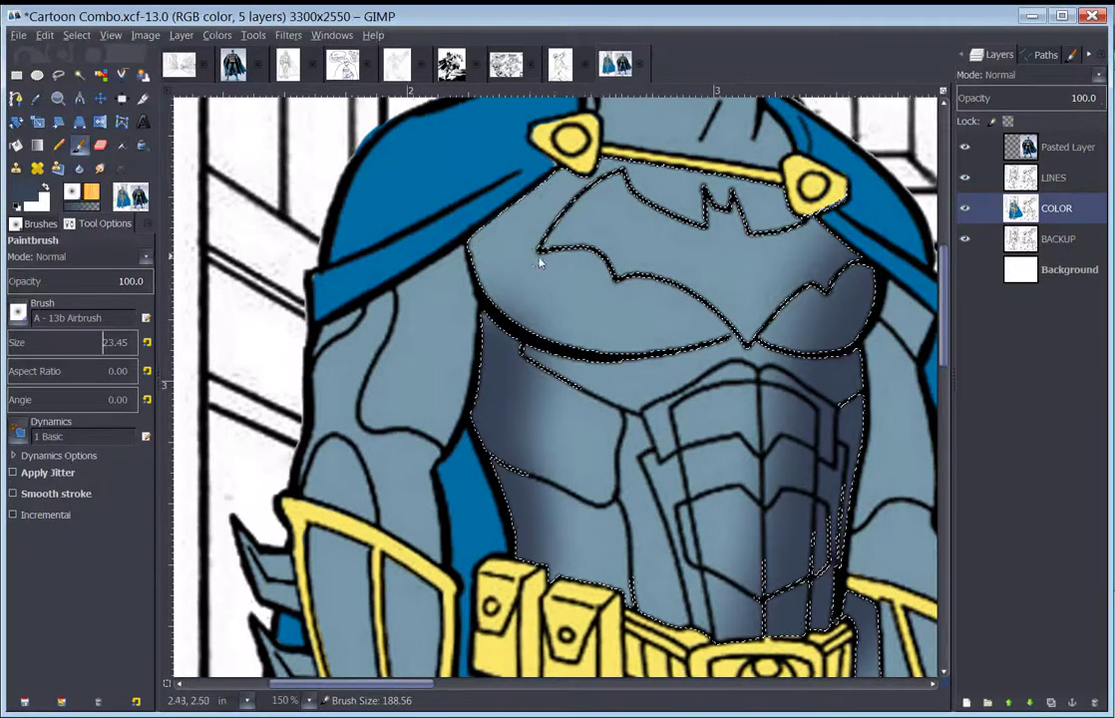
mouse_move(504, 262)
mouse_down()
mouse_move(595, 276)
mouse_move(550, 315)
mouse_up()
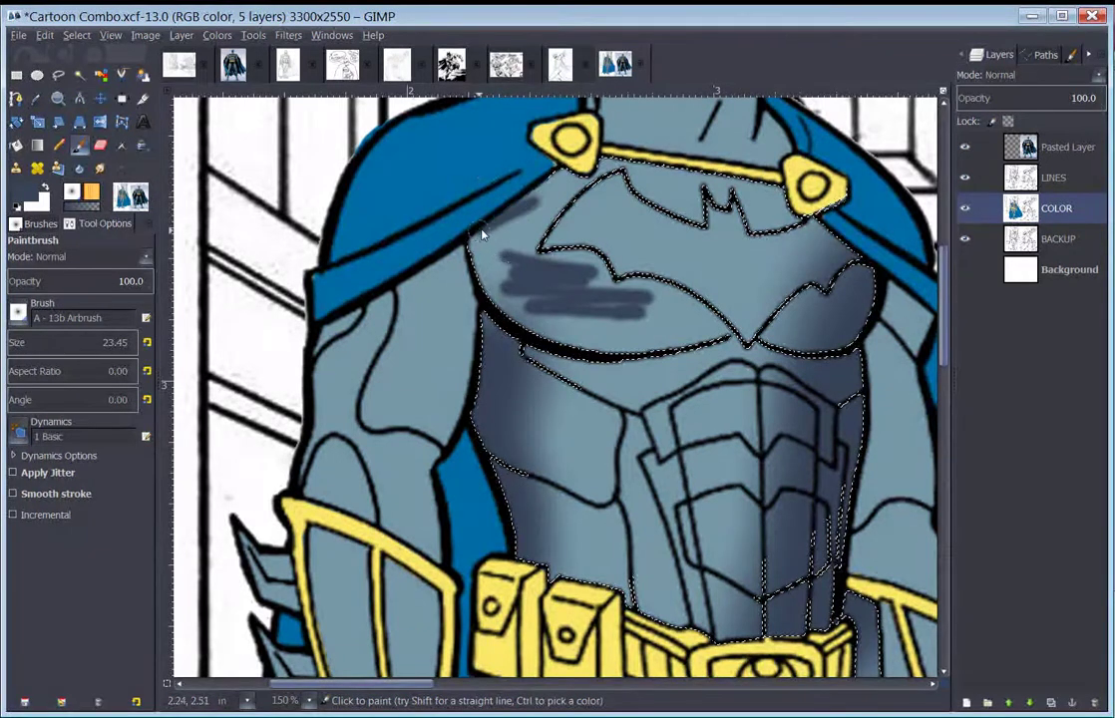
mouse_move(482, 234)
mouse_down()
mouse_move(593, 177)
mouse_move(554, 176)
mouse_move(529, 237)
mouse_move(541, 269)
mouse_move(591, 249)
mouse_move(623, 275)
mouse_move(597, 317)
mouse_up()
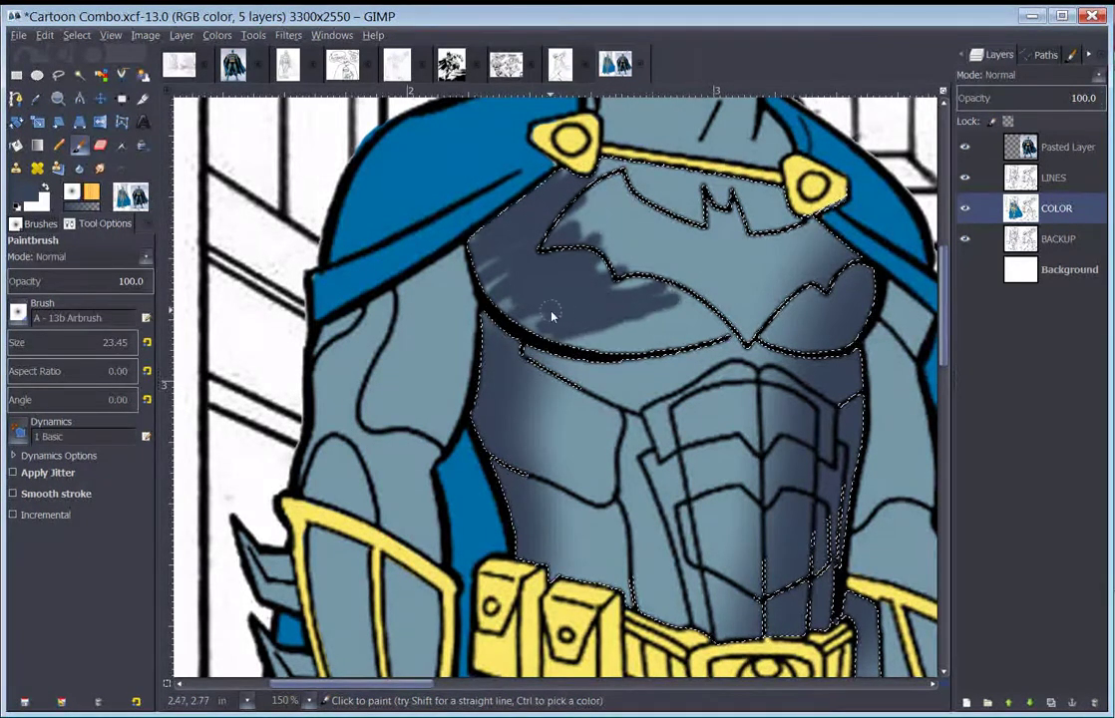
key(ctrl+z)
key(ctrl+z)
key(ctrl+z)
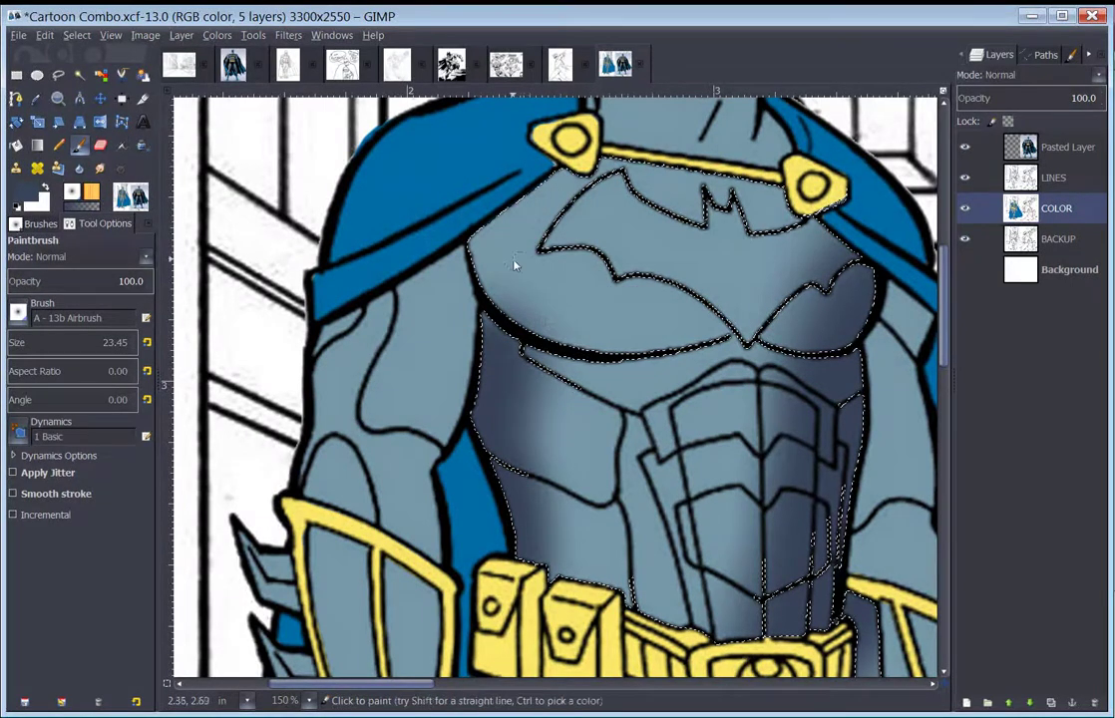
- Shade the upper edge of the chest below the cape and its clasp in dark blue at brush size 46.45
key(bracketright)
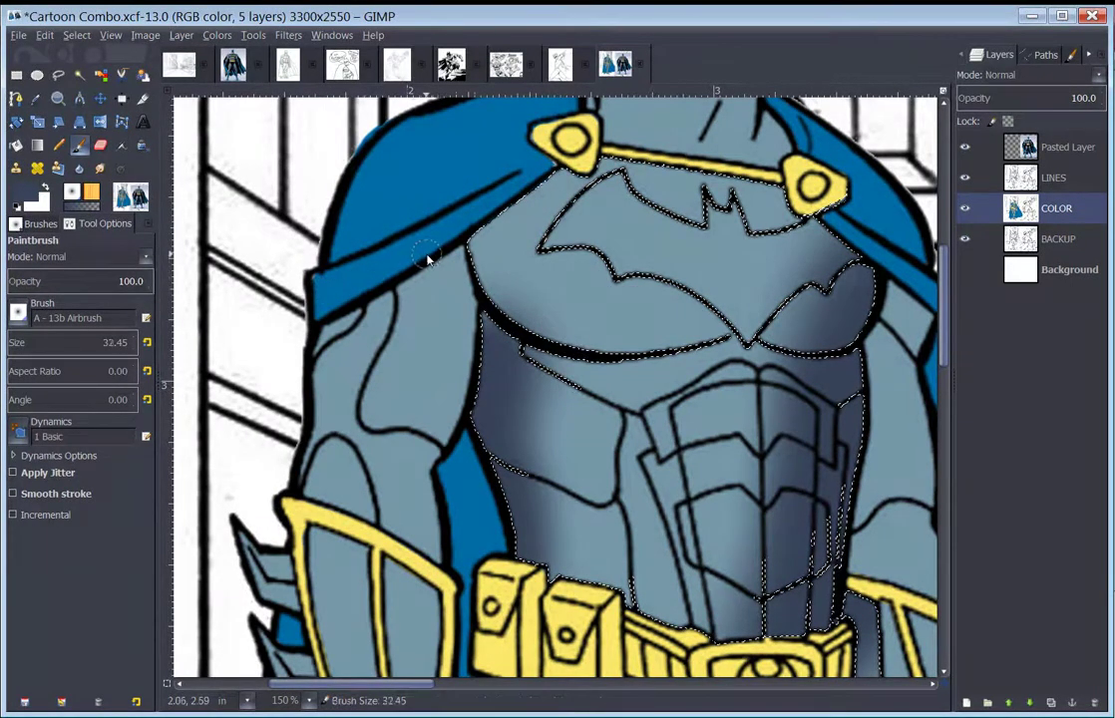
key(bracketright)
key(bracketright)
key(bracketright)
key(bracketright)
key(bracketright)
key(bracketright)
key(bracketright)
key(bracketright)
key(bracketright)
key(bracketright)
key(bracketright)
key(bracketright)
key(bracketright)
key(bracketright)
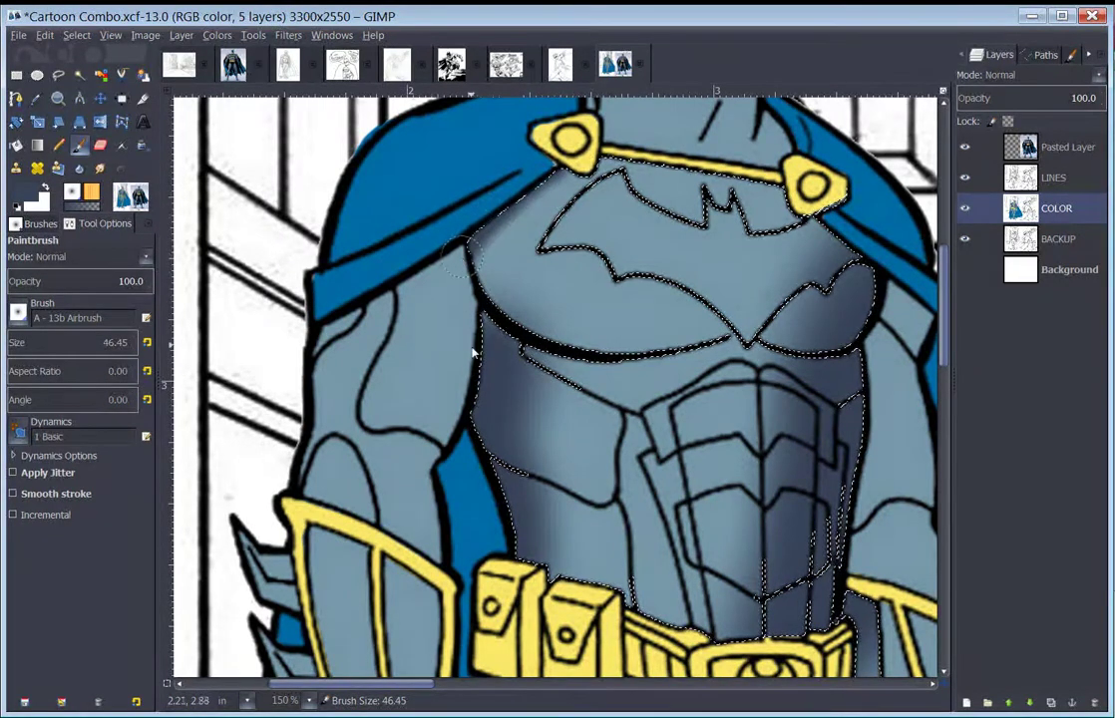
mouse_move(552, 180)
mouse_down()
mouse_move(496, 151)
mouse_move(523, 141)
mouse_move(555, 172)
mouse_up()
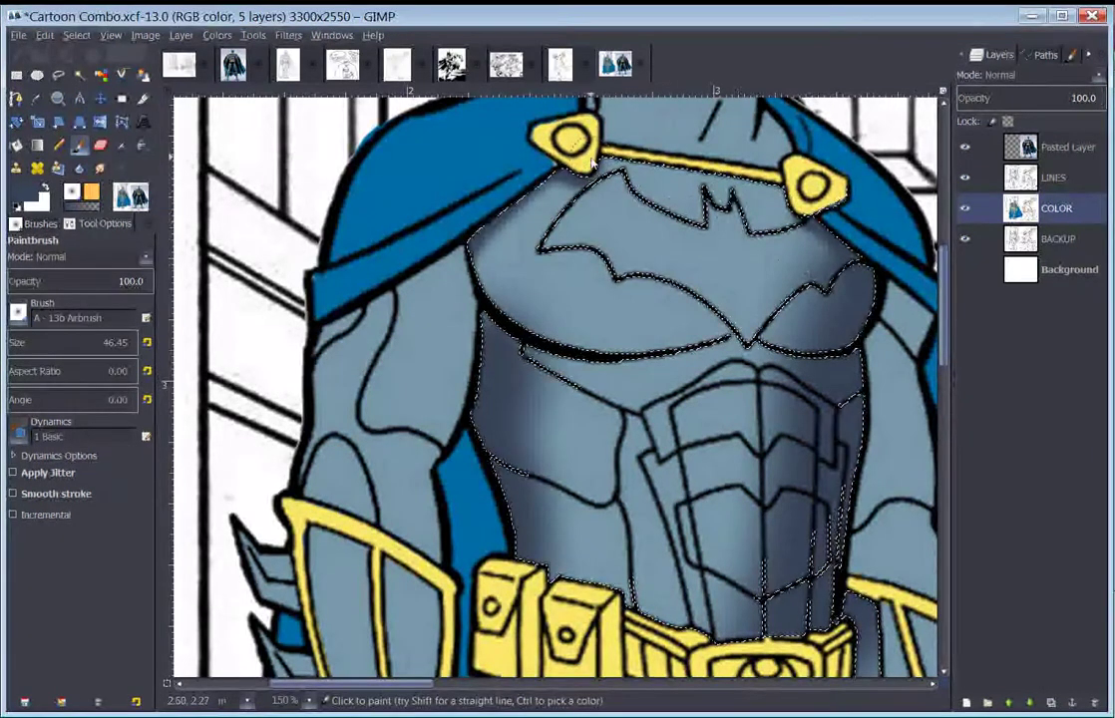
- Shade beneath the left-hand chest muscle and along the lower edge of the rib section at brush size 42.45
key(bracketleft)
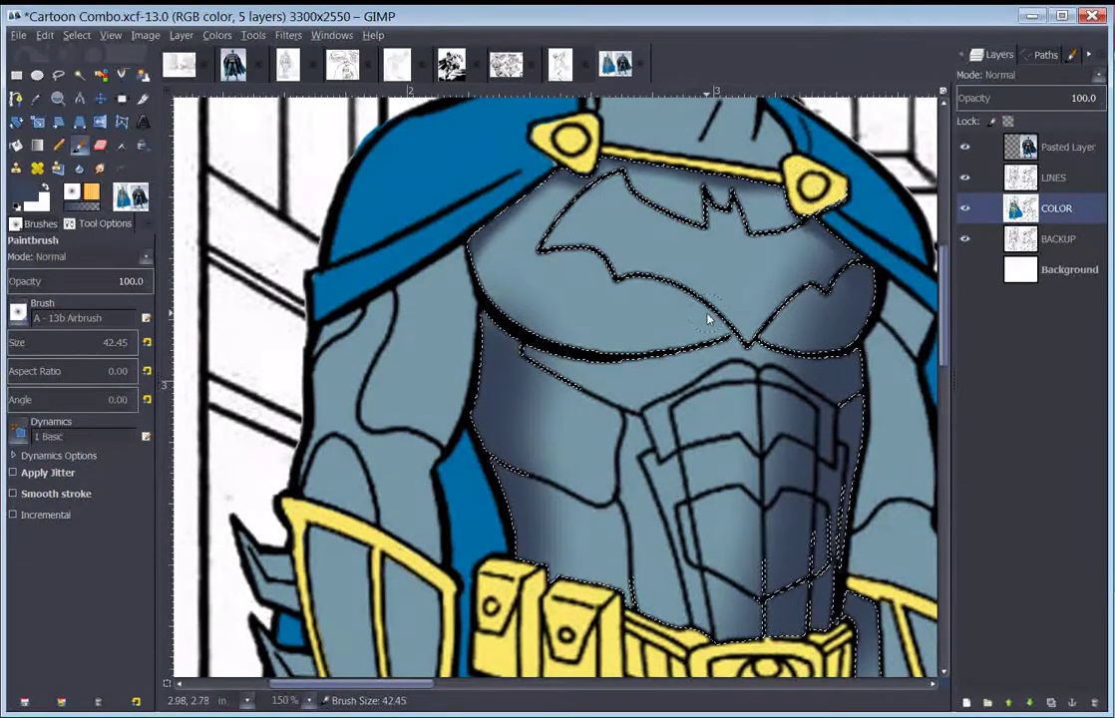
scroll(709, 319, down, 3)
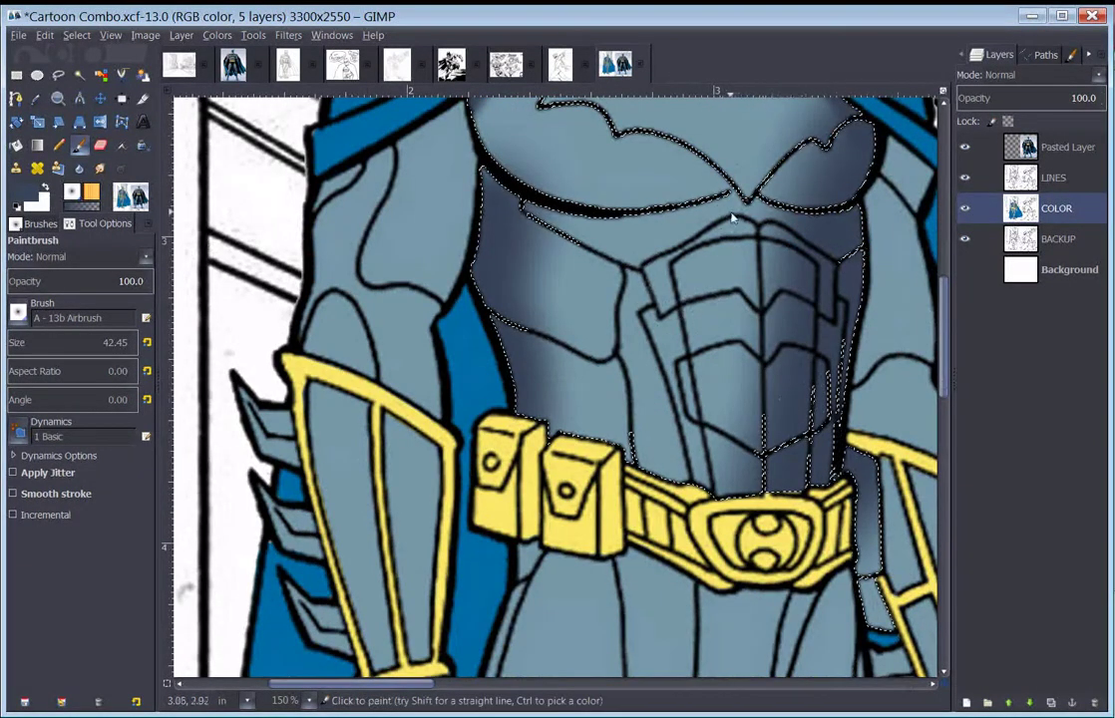
mouse_move(731, 217)
mouse_down()
mouse_move(568, 190)
mouse_move(586, 183)
mouse_move(520, 190)
mouse_move(489, 208)
mouse_up()
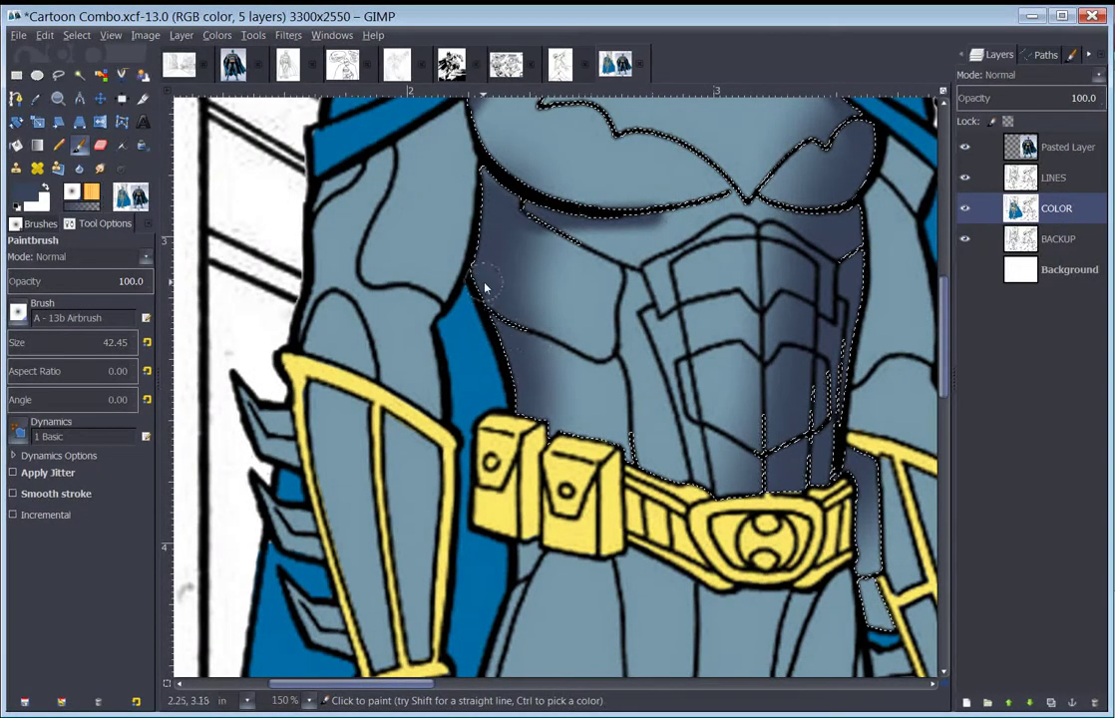
drag(583, 354, 631, 391)
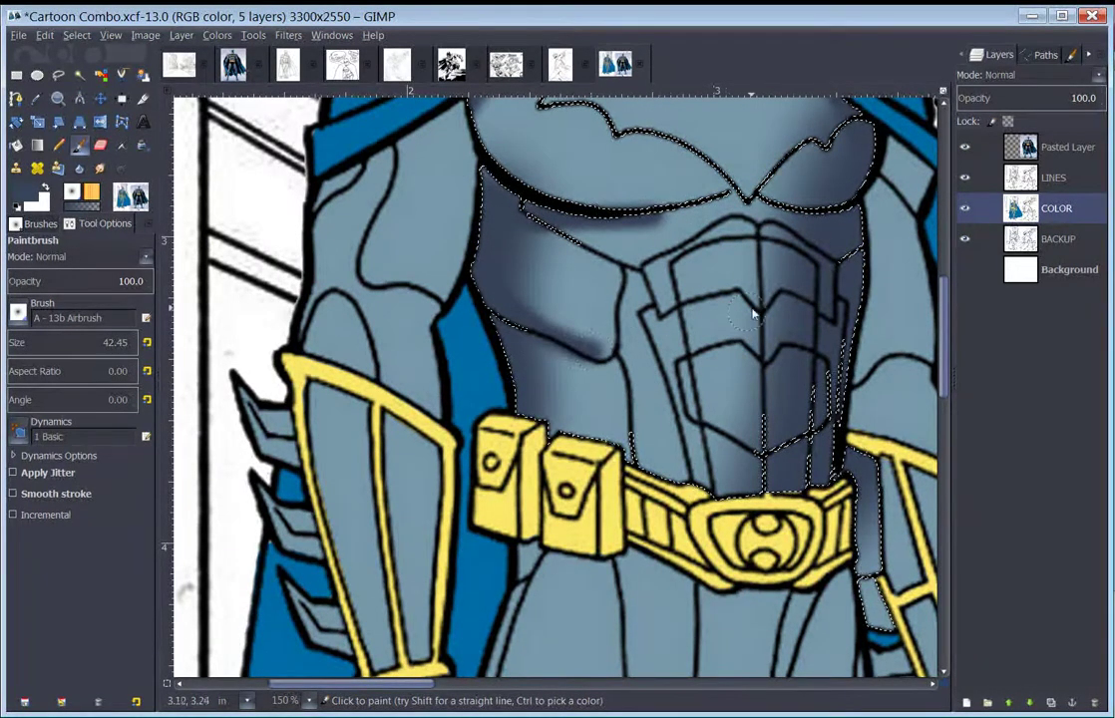
- Darken the abdominal plate's left edge and centre line, and the inner edges of the left-hand rib and waist sections
mouse_move(667, 184)
mouse_down()
mouse_move(723, 185)
mouse_move(809, 224)
mouse_move(787, 423)
mouse_move(762, 250)
mouse_move(763, 403)
mouse_up()
drag(761, 482, 695, 411)
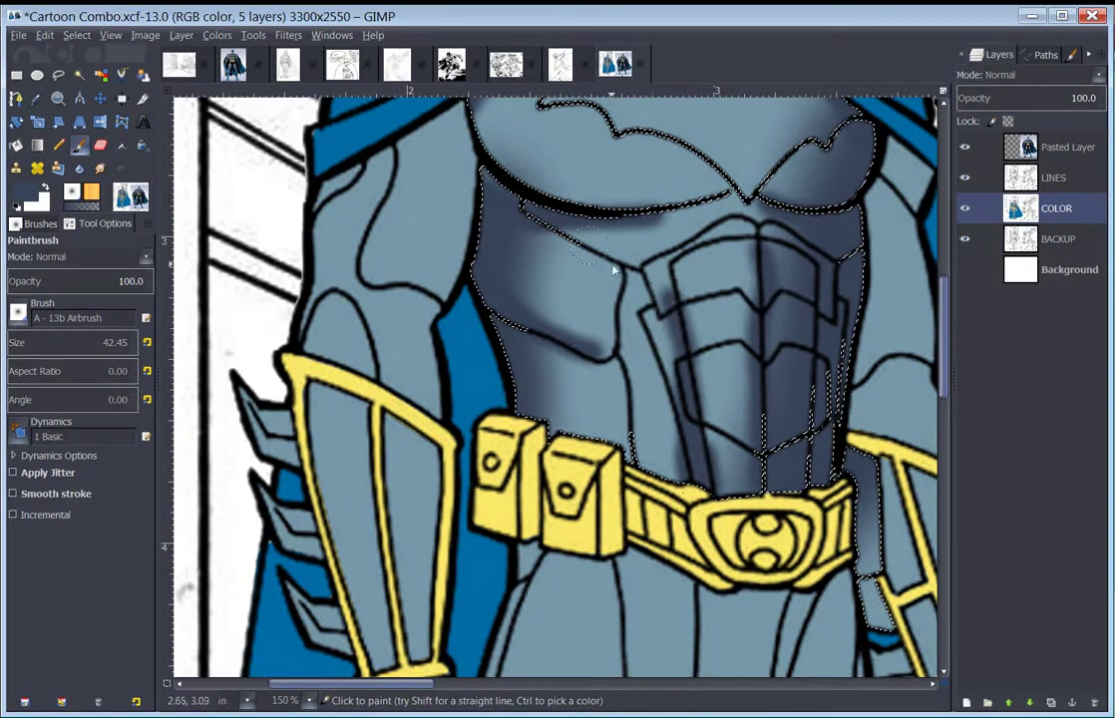
mouse_move(622, 339)
mouse_down()
mouse_move(616, 271)
mouse_move(603, 329)
mouse_move(611, 347)
mouse_move(622, 288)
mouse_up()
drag(617, 361, 627, 451)
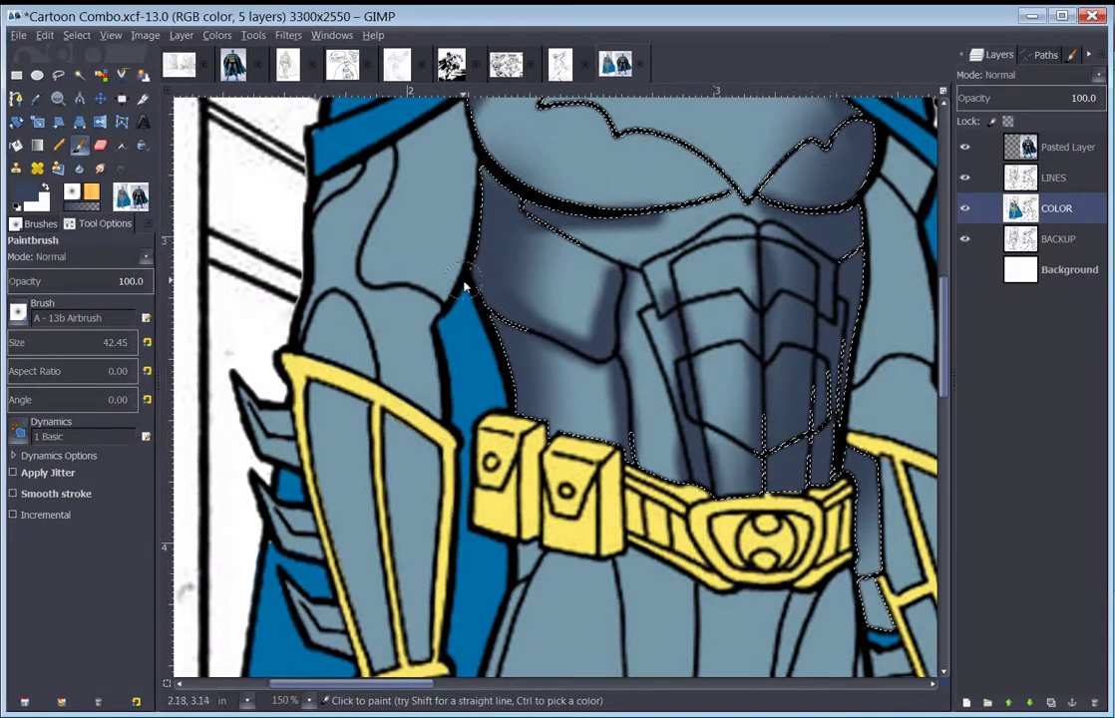
- Set the foreground color to the saved off-white swatch for painting highlights
scroll(535, 233, up, 3)
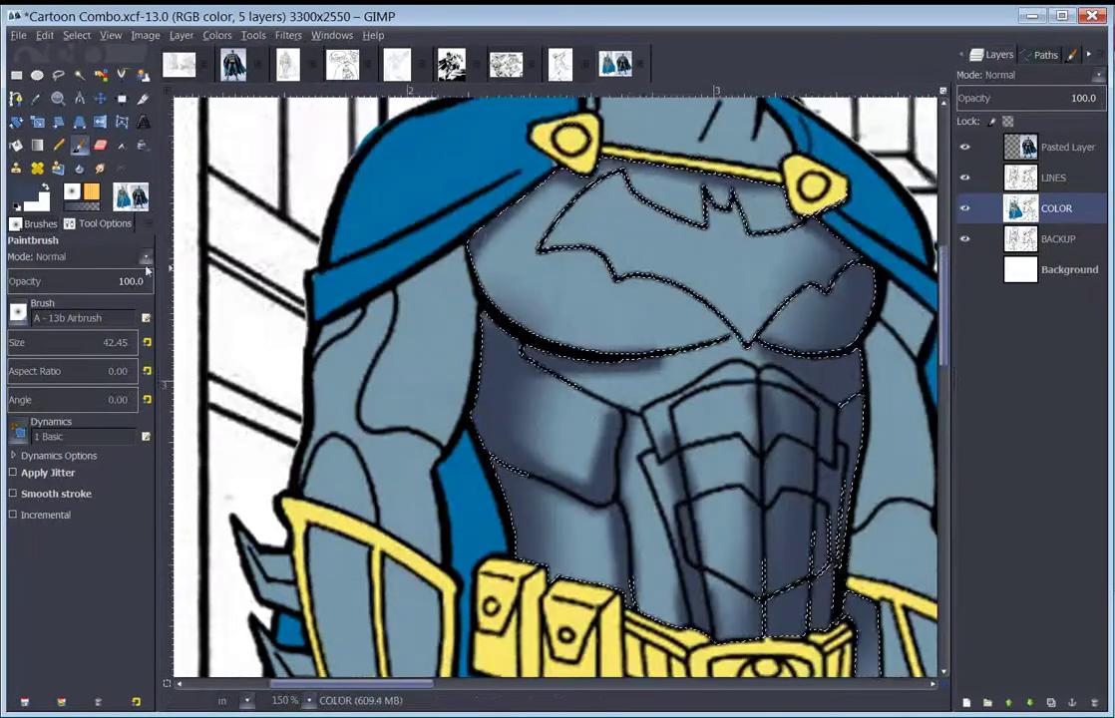
click(34, 196)
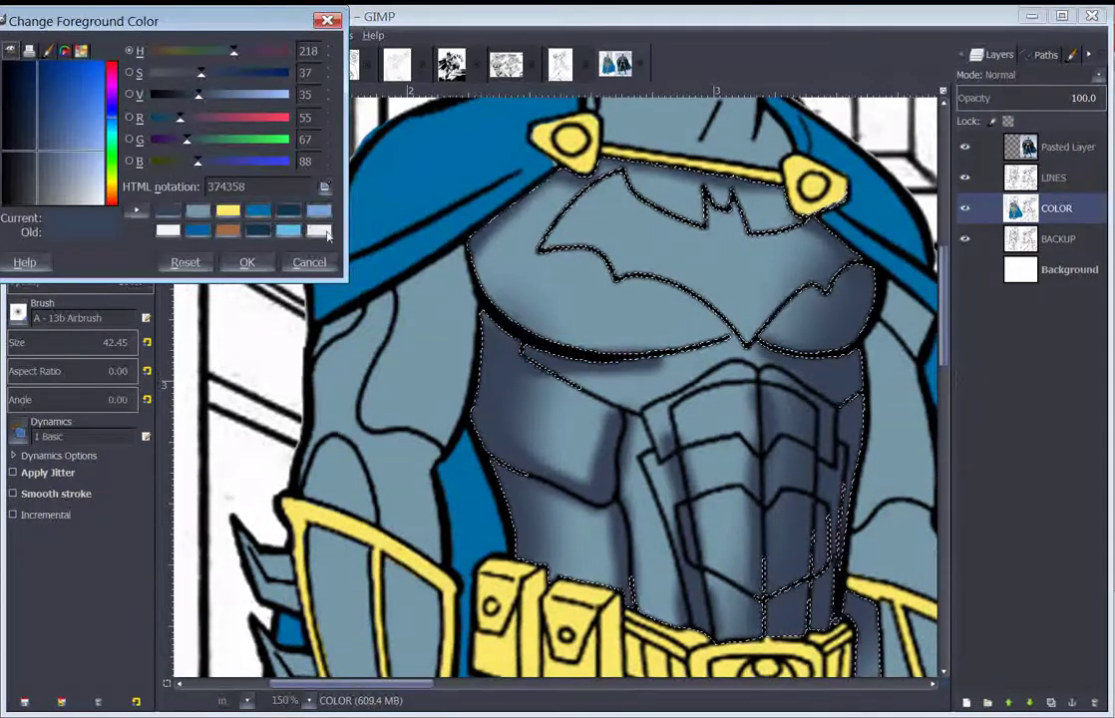
click(319, 232)
click(247, 262)
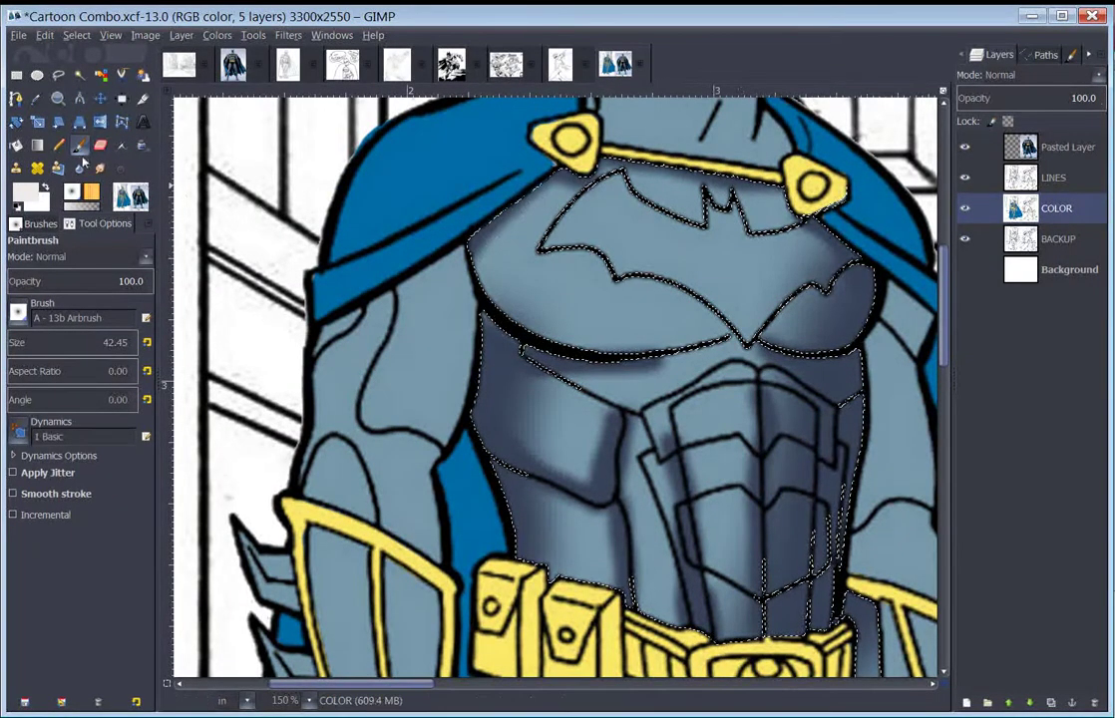
- Paint off-white highlights on the left-hand chest and across the upper part of the bat emblem at brush size 99.45
key(bracketright)
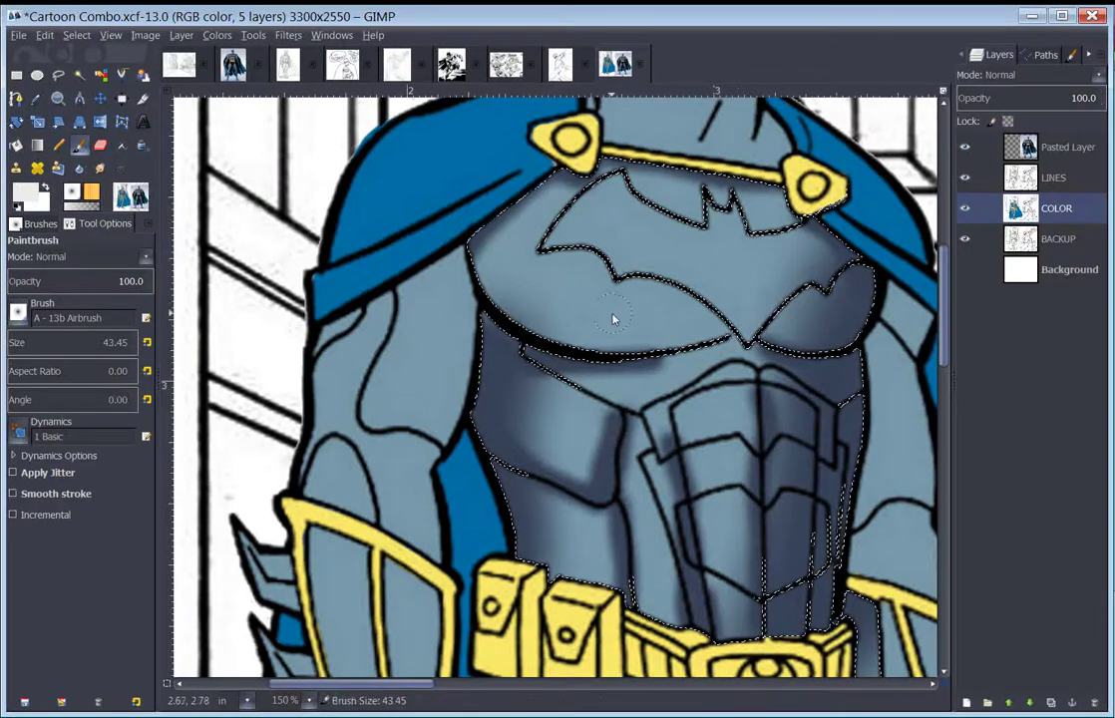
key(bracketright)
mouse_move(565, 228)
mouse_down()
mouse_move(565, 220)
mouse_move(516, 266)
mouse_move(504, 299)
mouse_move(675, 316)
mouse_up()
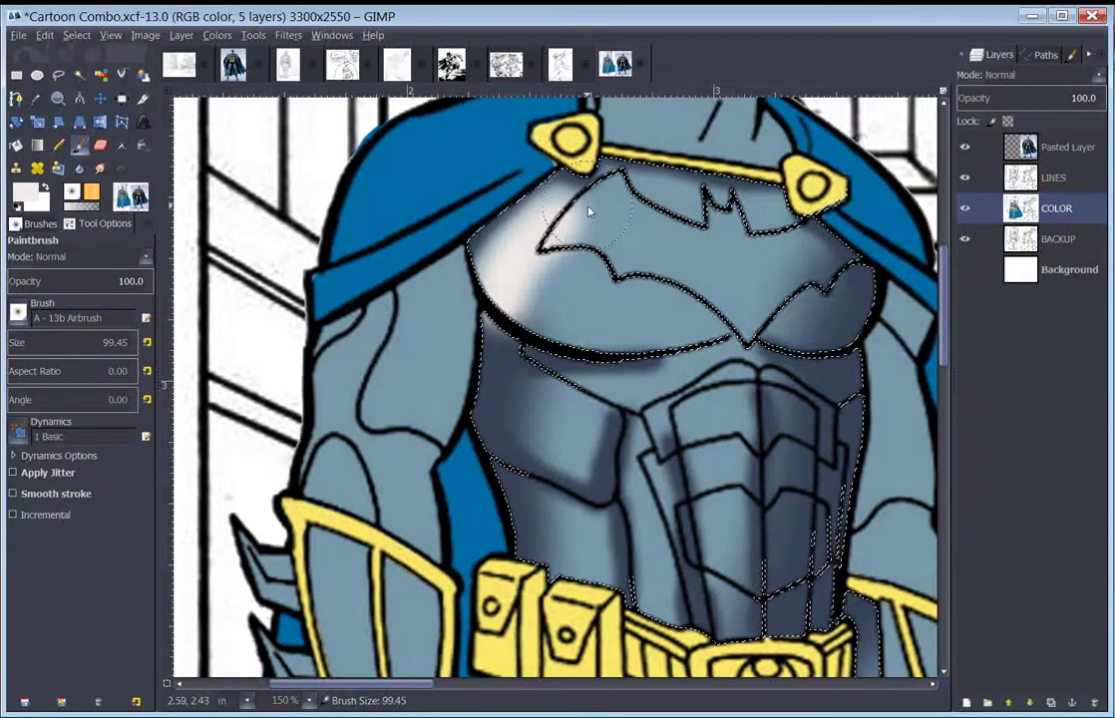
mouse_move(598, 216)
mouse_down()
mouse_move(678, 205)
mouse_move(723, 213)
mouse_up()
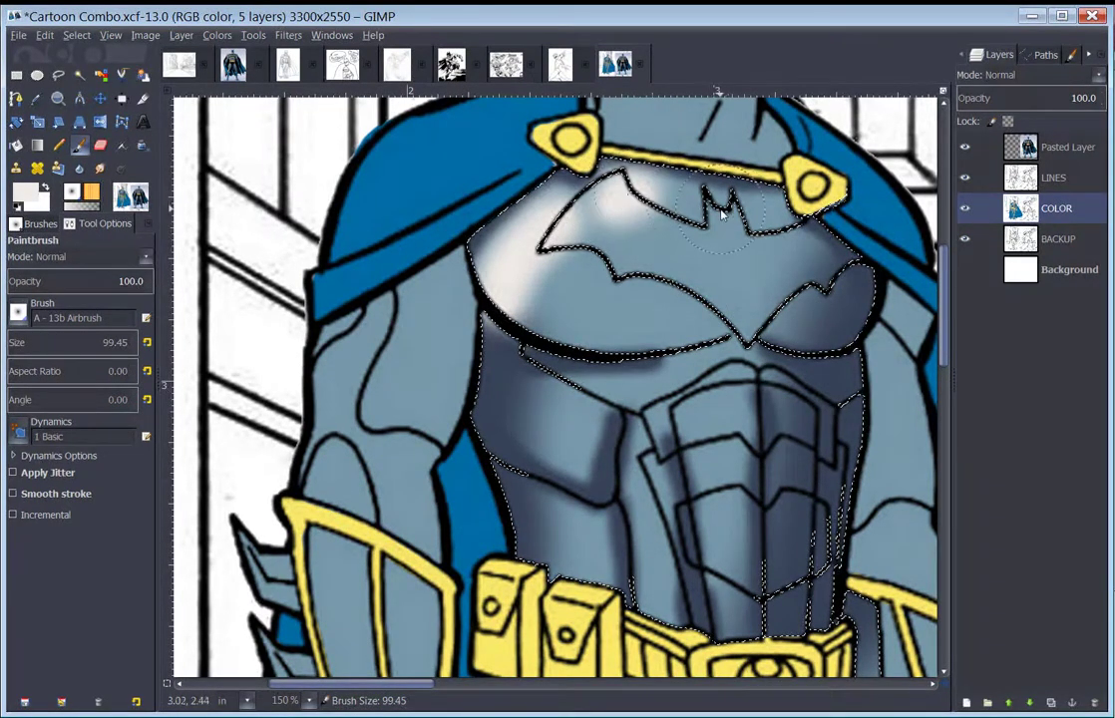
drag(638, 174, 751, 221)
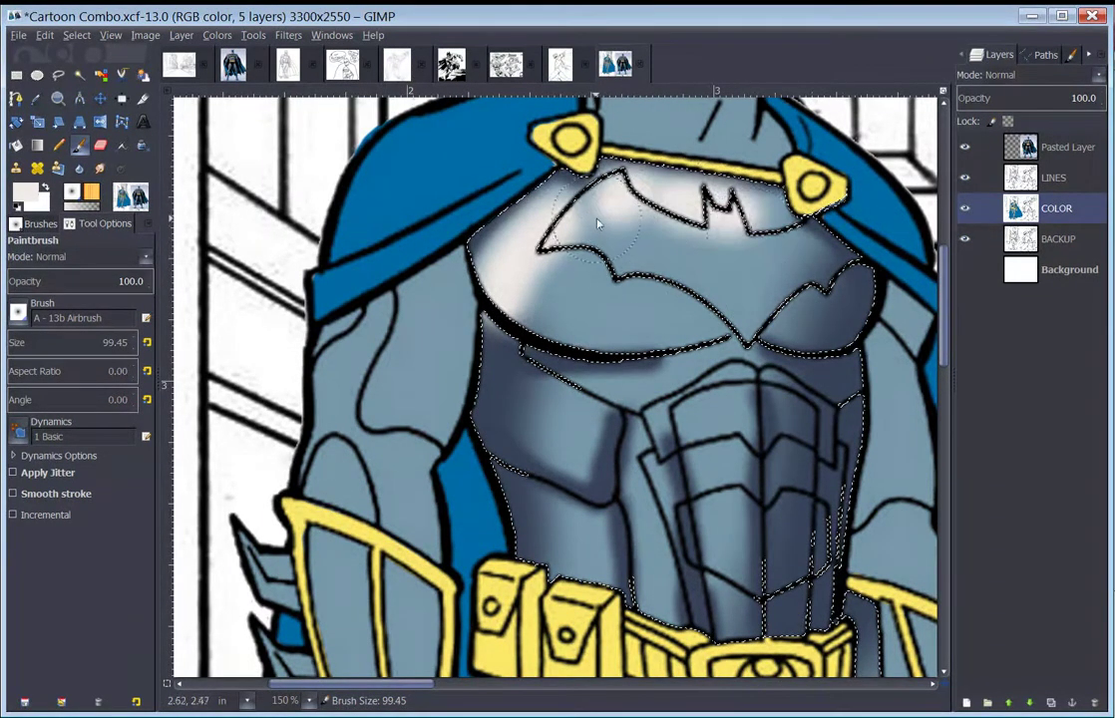
- Add a round off-white highlight to the left-hand rib section and another to the waist section below it
click(548, 410)
scroll(570, 414, down, 3)
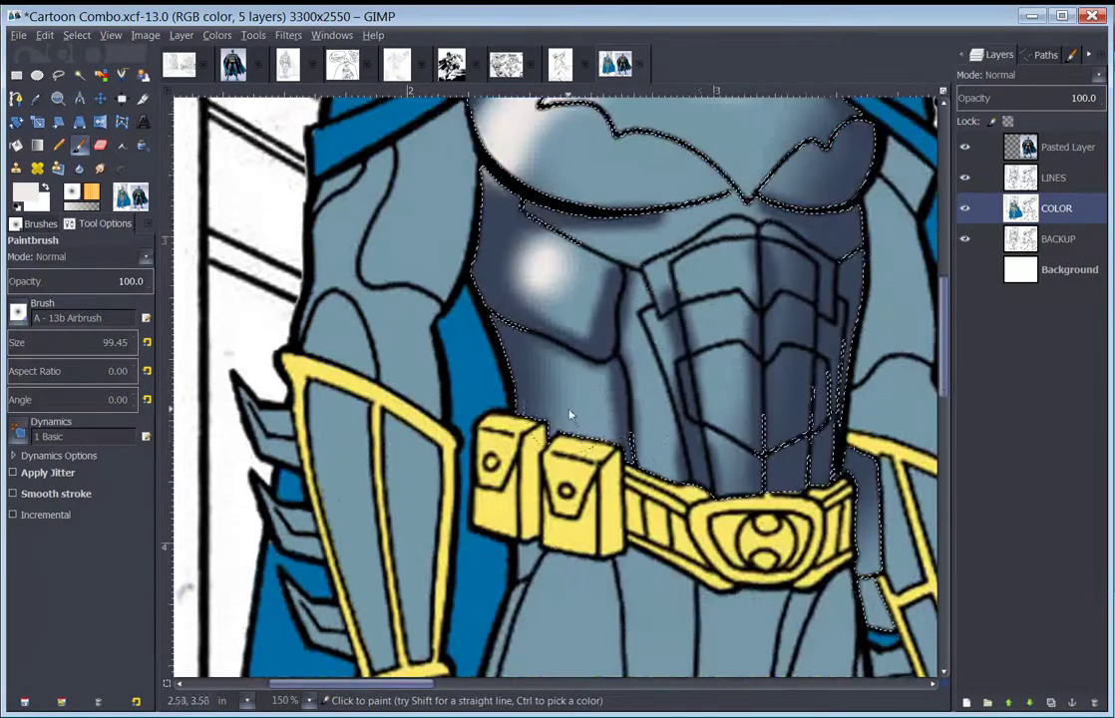
click(563, 388)
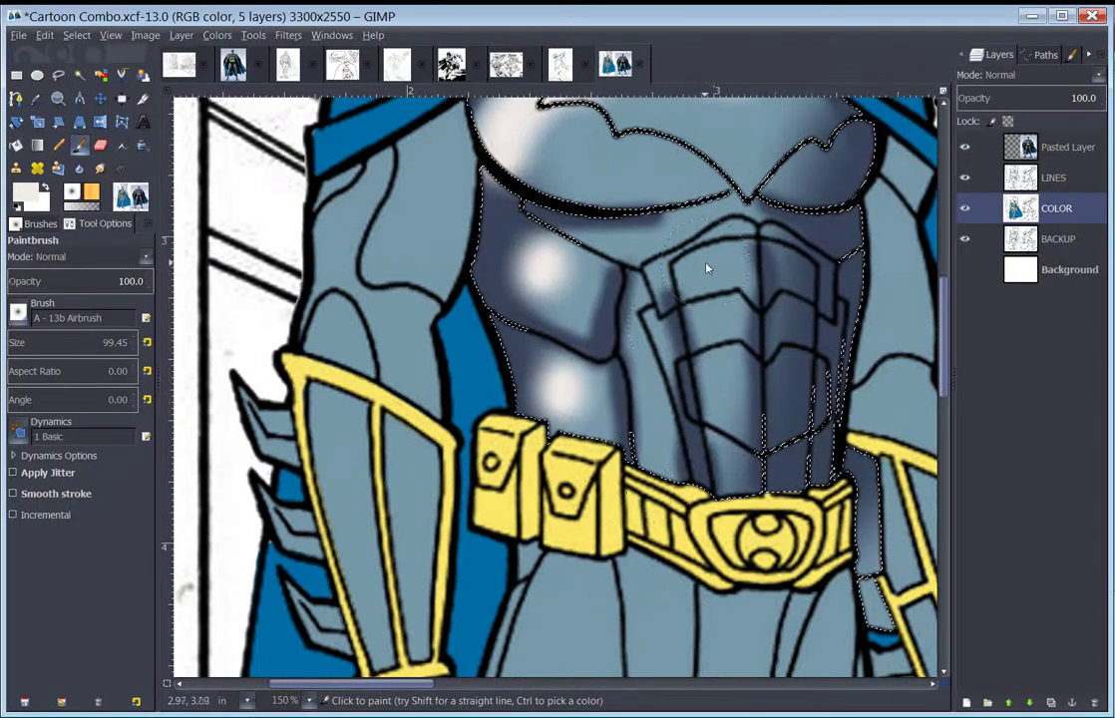
- Highlight the left half of the abdominal plate at brush size 73.45, plus the strip of suit beside it
key(bracketleft)
key(bracketleft)
key(bracketleft)
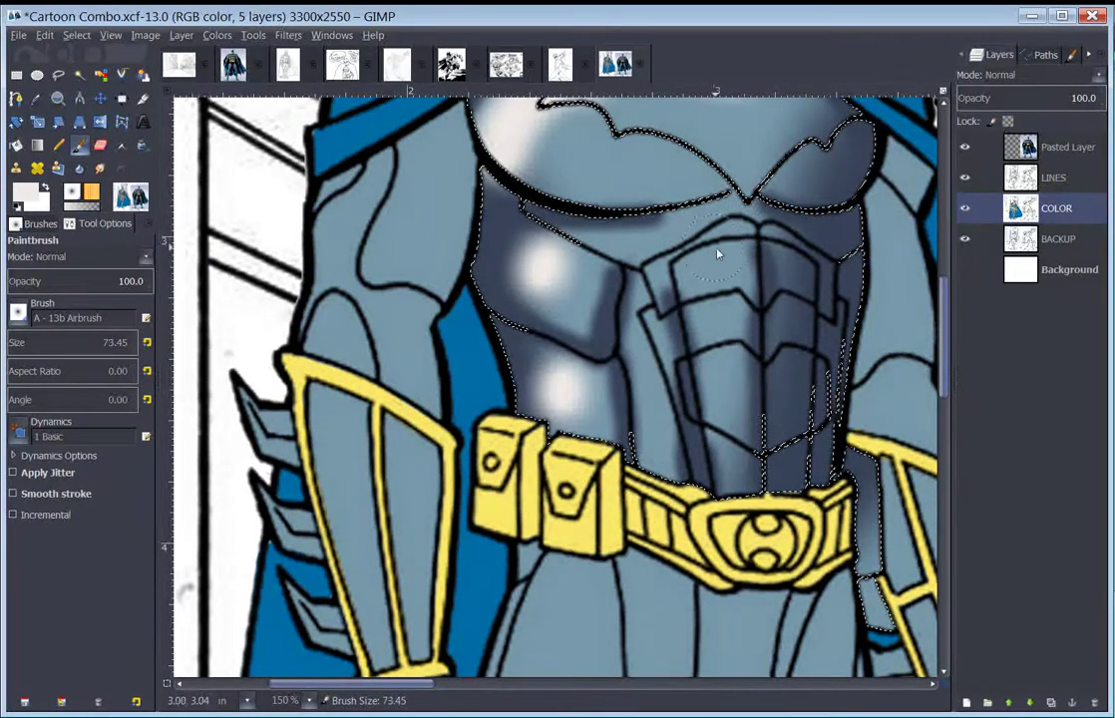
click(727, 255)
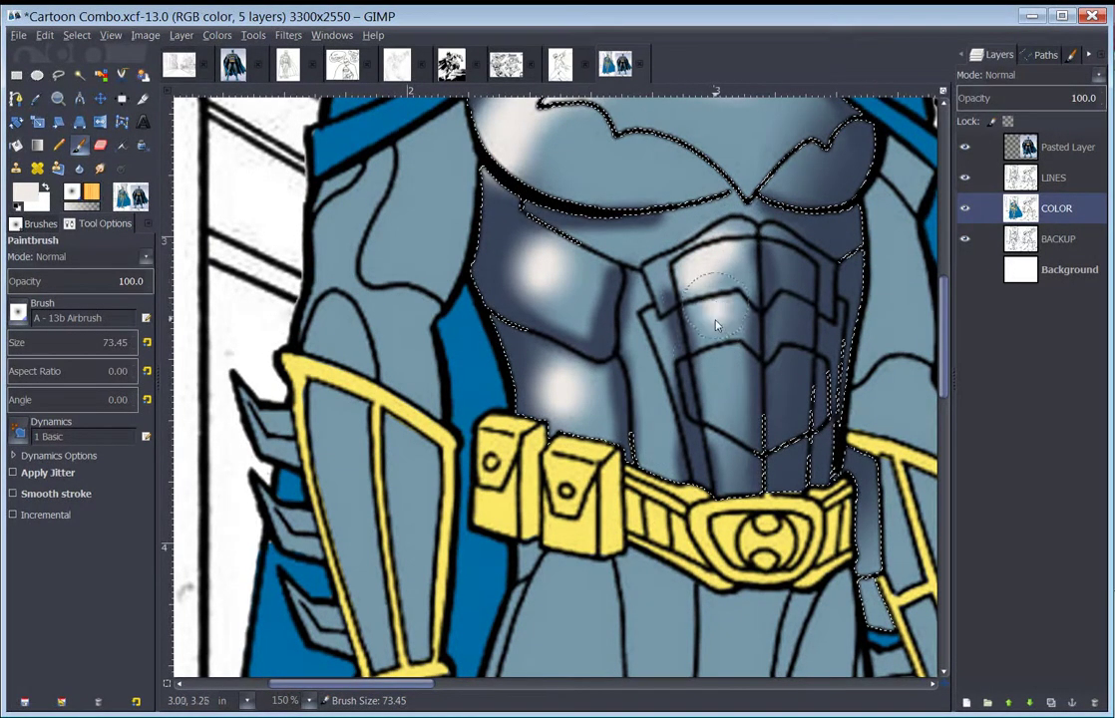
drag(715, 326, 700, 407)
key(bracketleft)
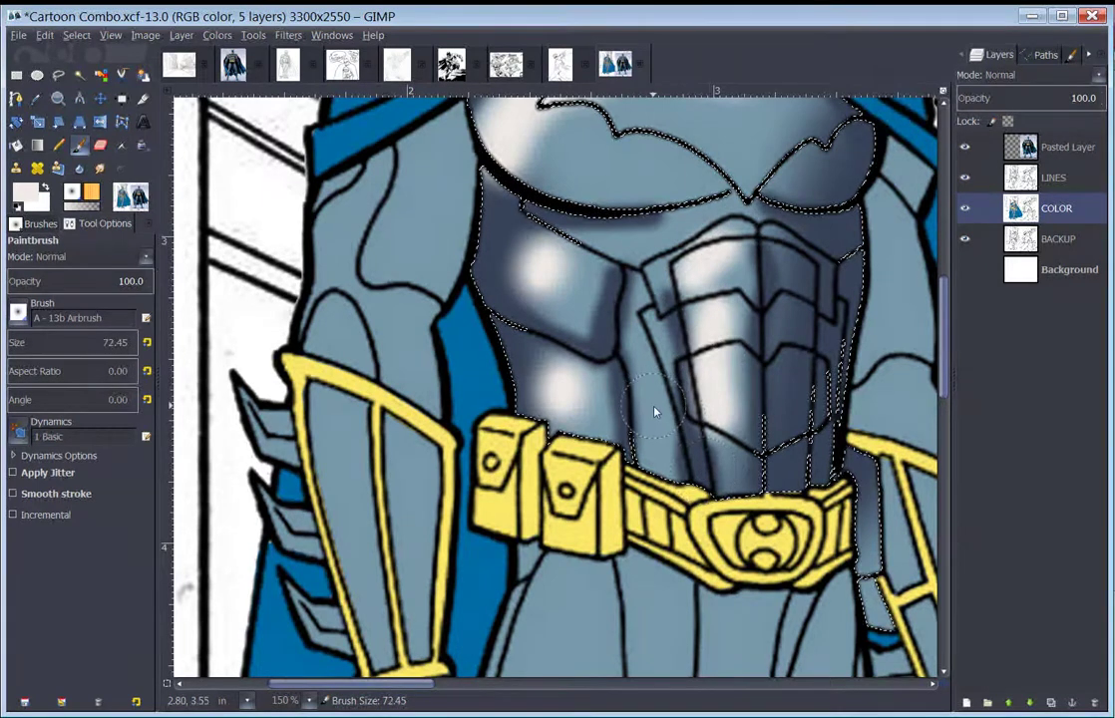
- Add off-white highlights to the three right-hand abdominal segments and the right-hand chest muscle at brush size 42.45
key(bracketleft)
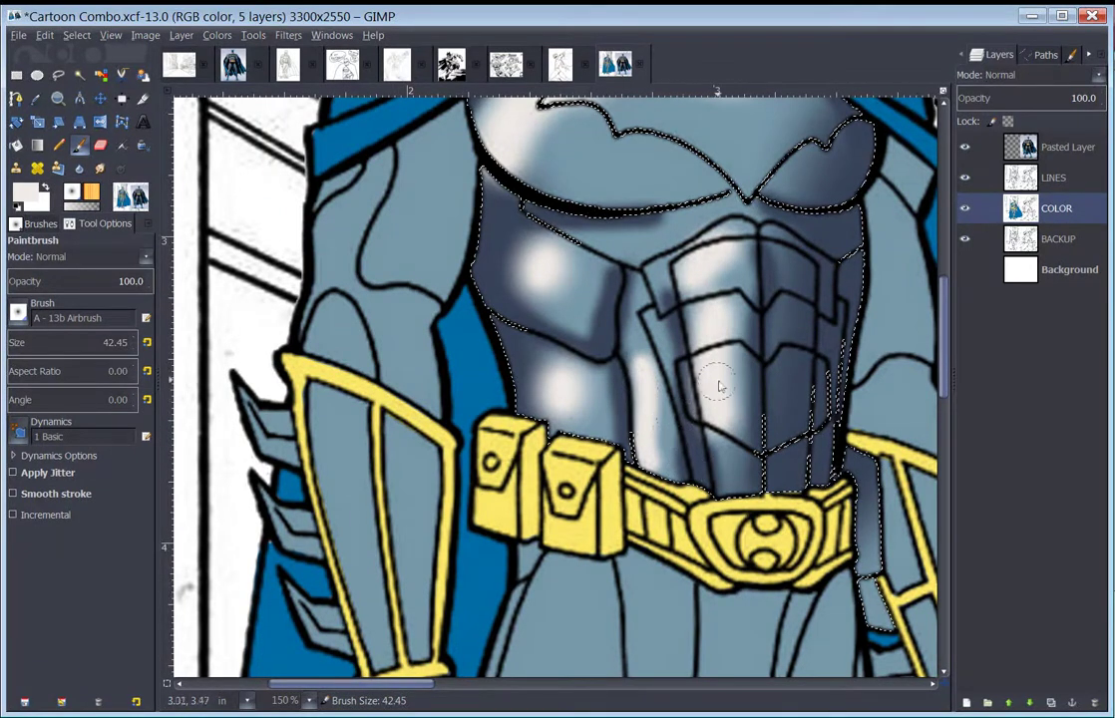
click(782, 275)
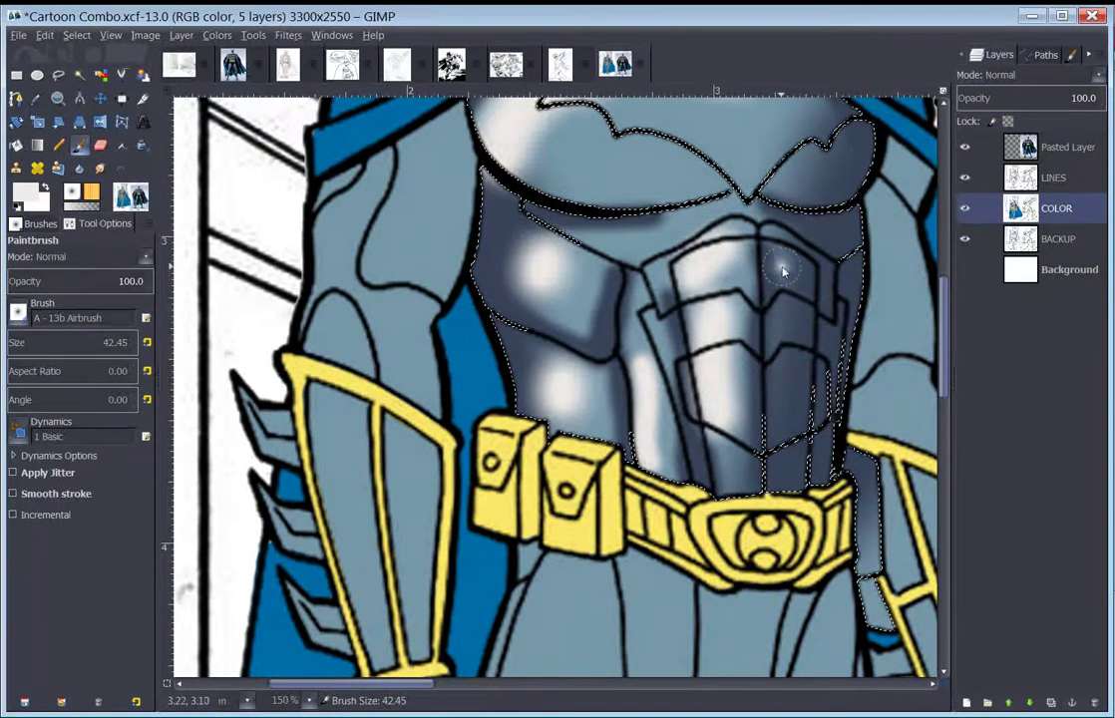
click(783, 309)
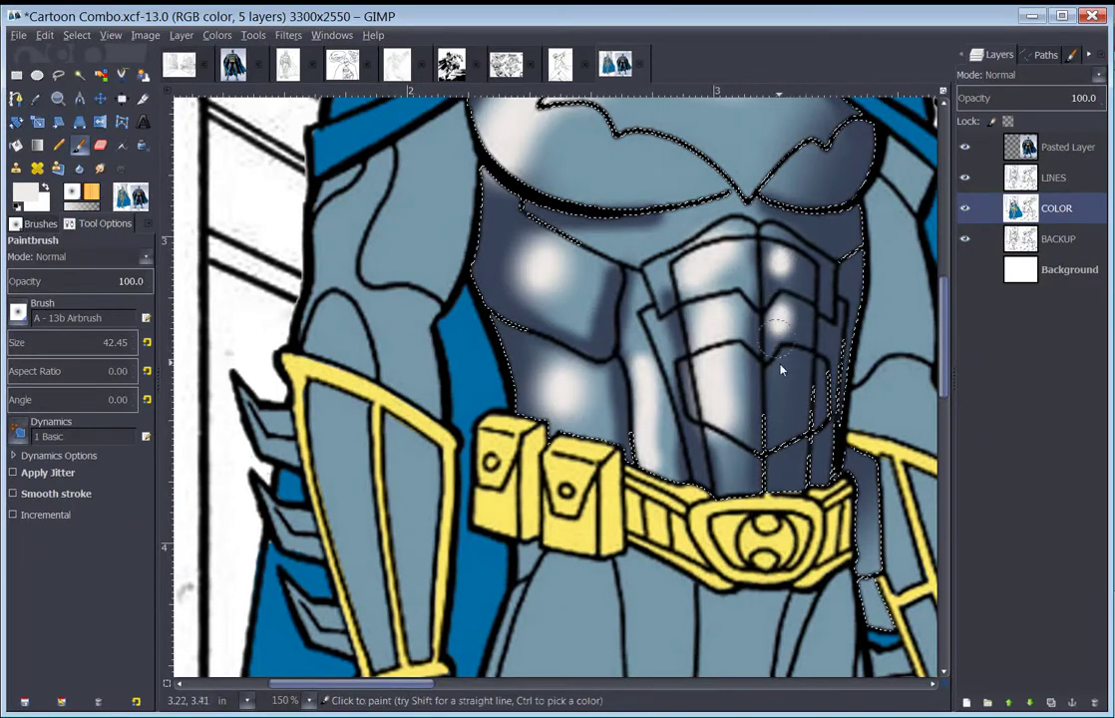
click(785, 388)
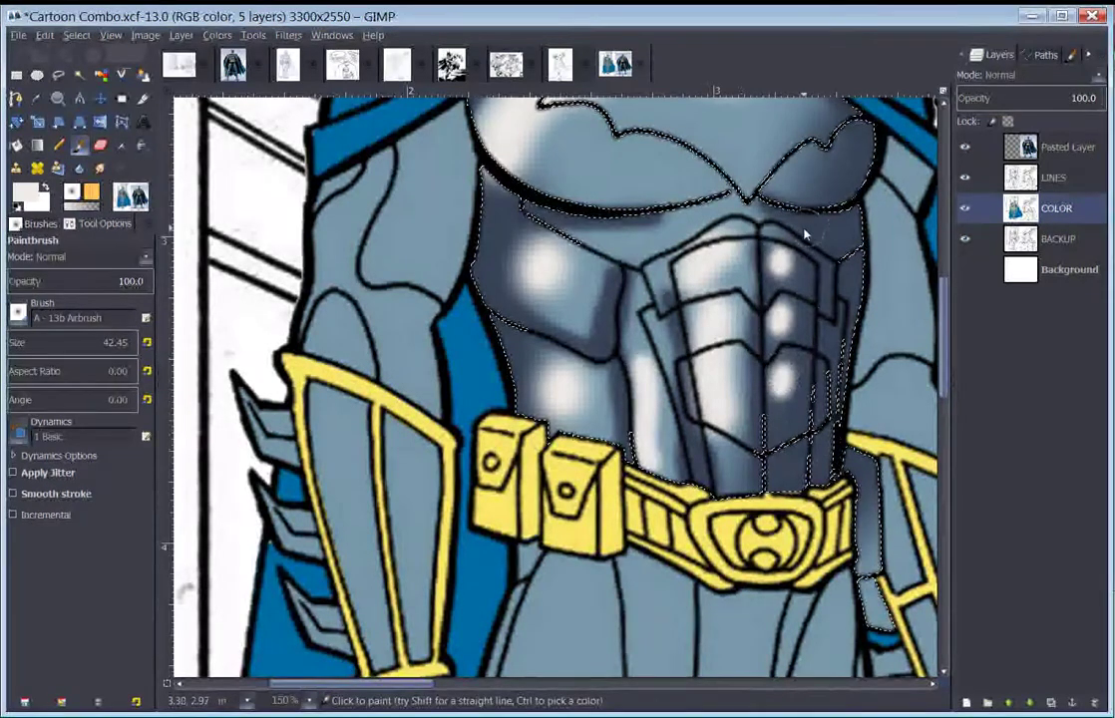
click(793, 148)
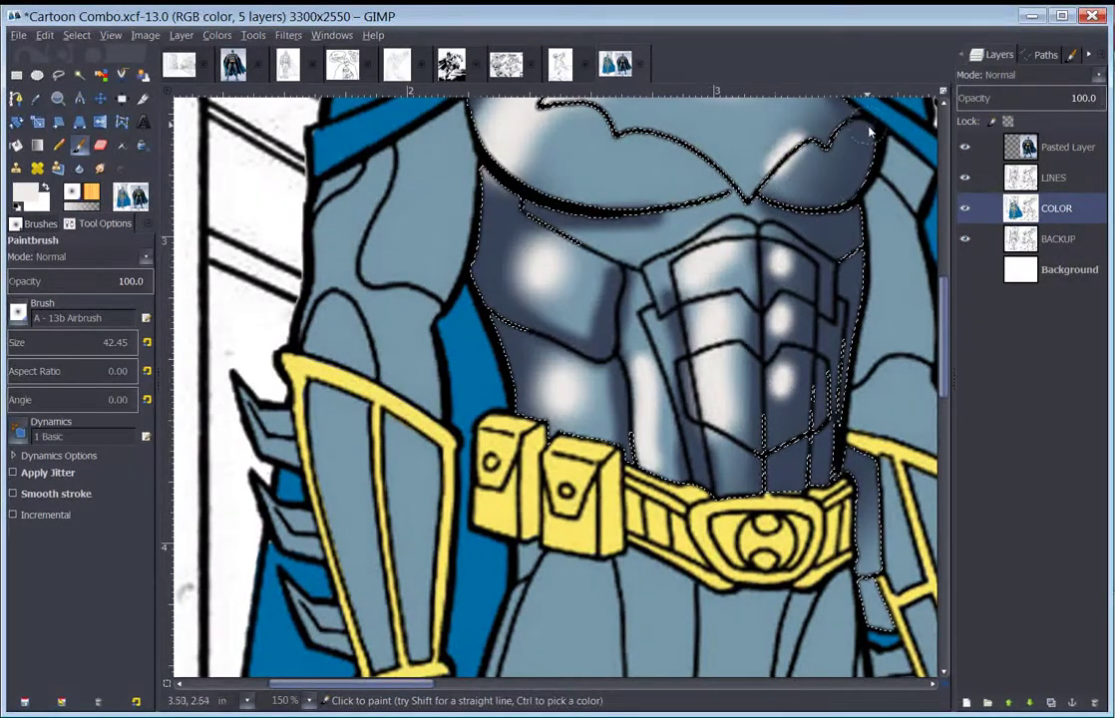
scroll(878, 252, up, 3)
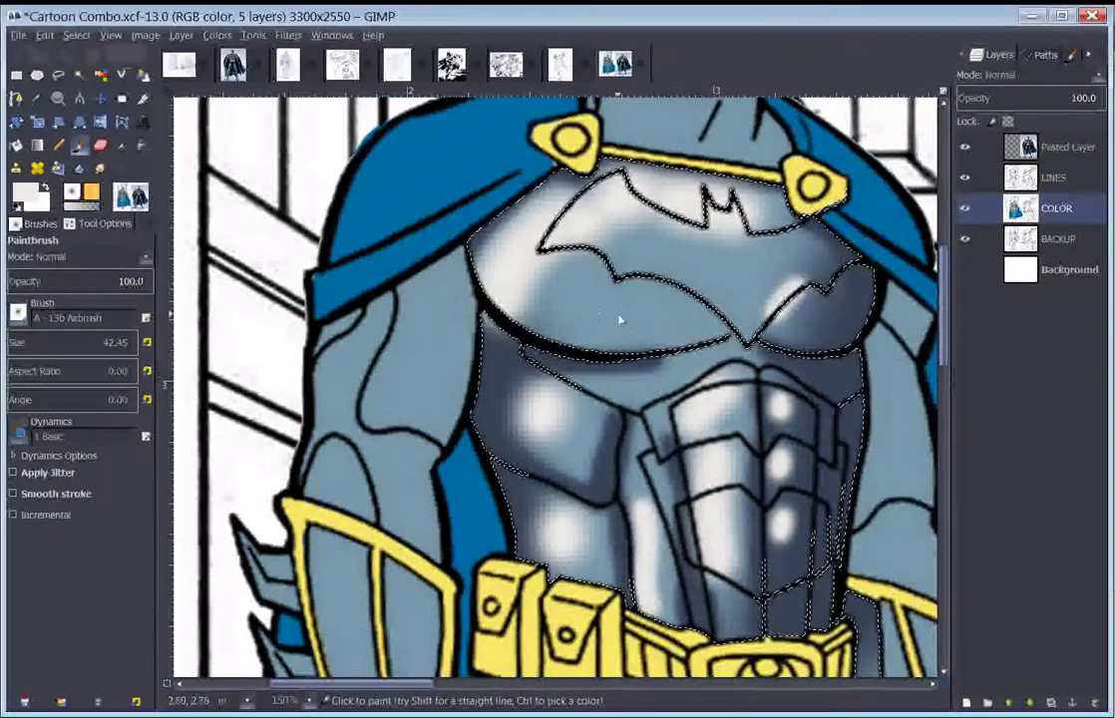
- Smudge the off-white highlight on the left-hand chest and bat emblem into the blue-gray at brush size 67.45
click(101, 170)
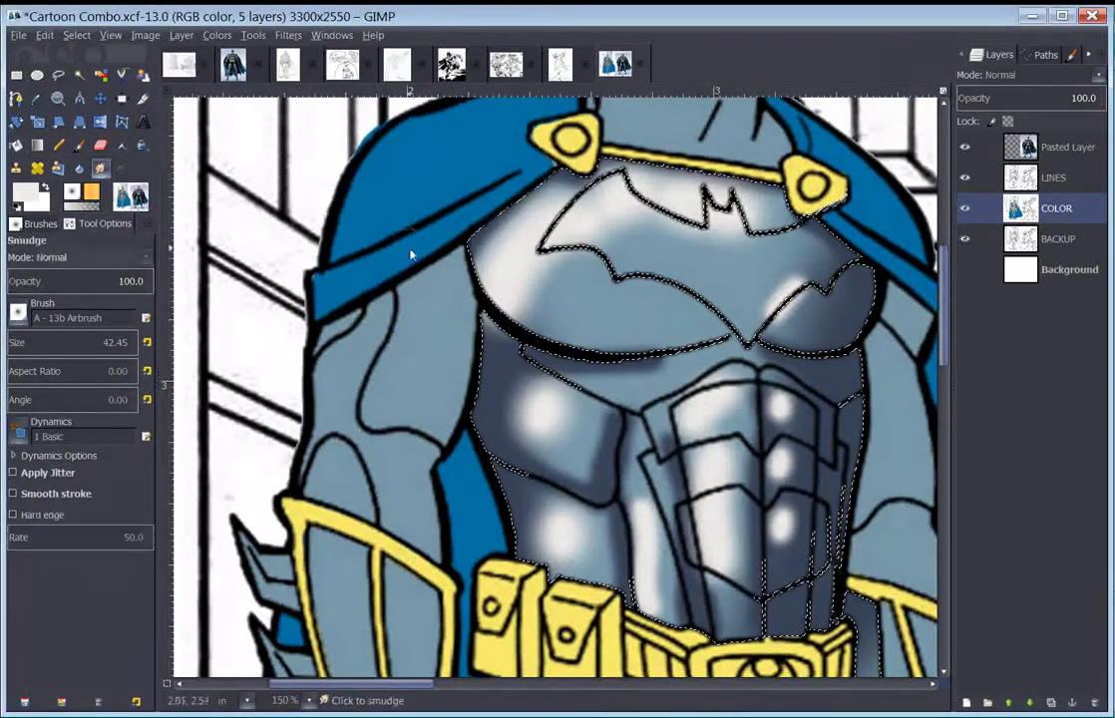
key(bracketright)
key(bracketright)
key(bracketright)
key(bracketright)
key(bracketright)
key(bracketright)
key(bracketright)
key(bracketright)
key(bracketright)
key(bracketright)
key(bracketright)
key(bracketright)
key(bracketright)
key(bracketright)
key(bracketright)
key(bracketright)
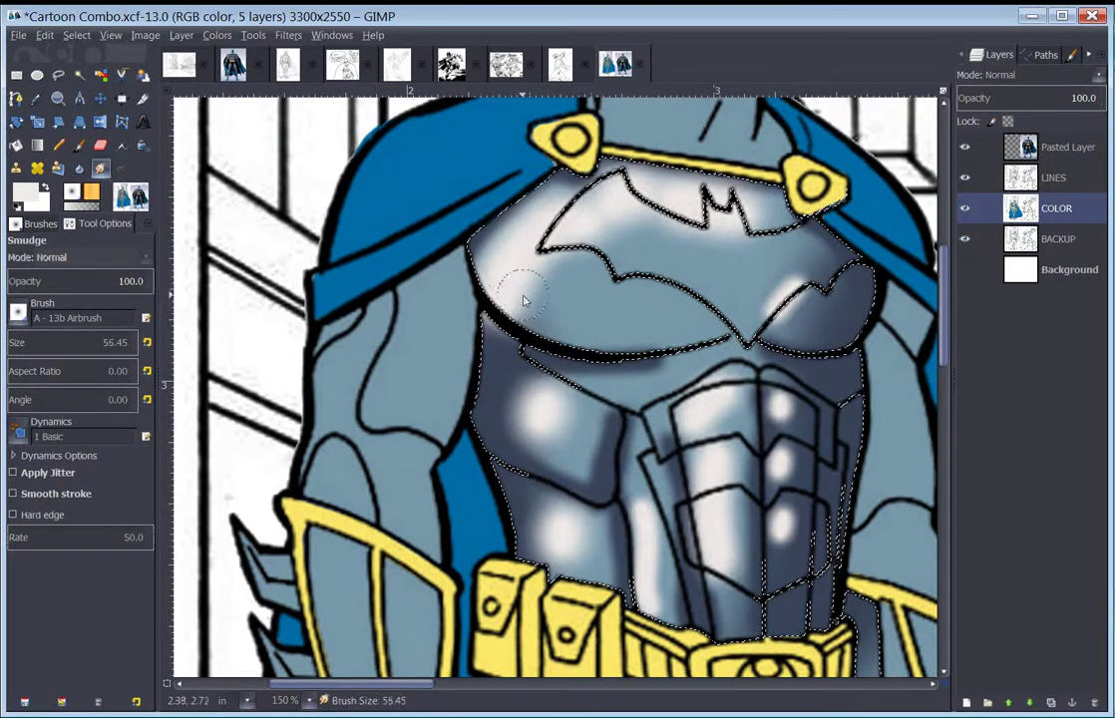
key(bracketright)
key(bracketright)
key(bracketright)
key(bracketright)
key(bracketright)
key(bracketright)
key(bracketright)
key(bracketright)
key(bracketright)
mouse_move(588, 269)
mouse_down()
mouse_move(545, 281)
mouse_move(487, 223)
mouse_move(545, 227)
mouse_move(499, 185)
mouse_move(666, 220)
mouse_up()
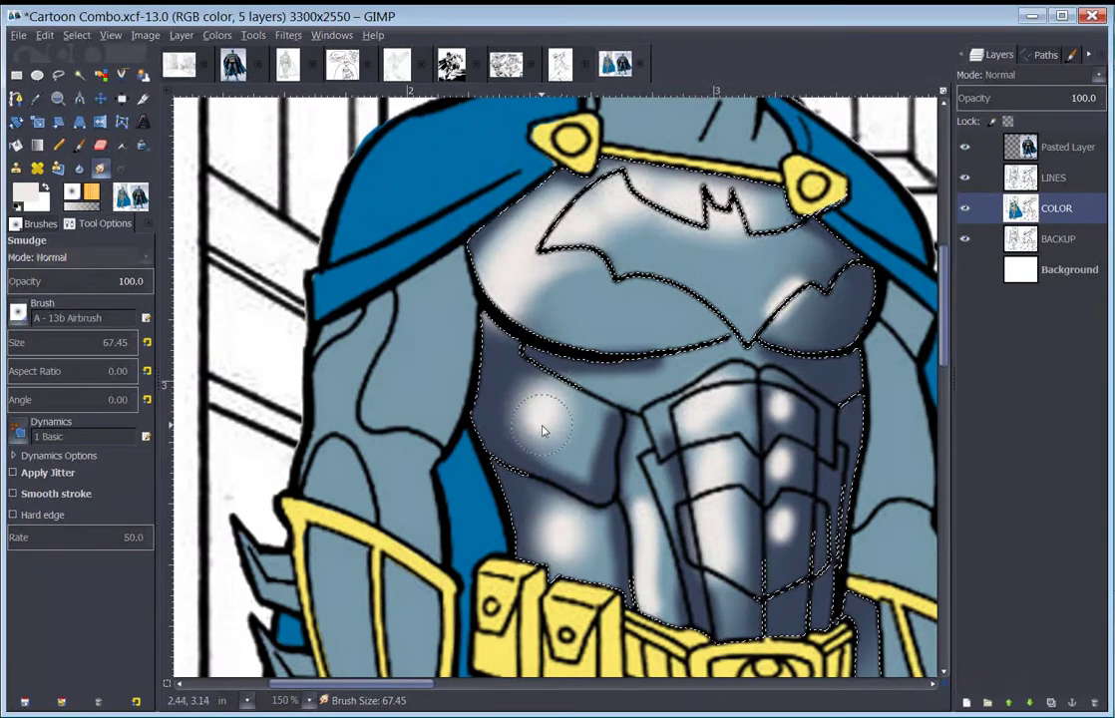
- Smudge the round highlights on the left-hand rib section and the waist section below it into curved, blended shapes
mouse_move(572, 469)
mouse_down()
mouse_move(545, 400)
mouse_move(590, 391)
mouse_move(539, 408)
mouse_move(612, 375)
mouse_move(609, 409)
mouse_move(576, 390)
mouse_up()
scroll(559, 389, down, 3)
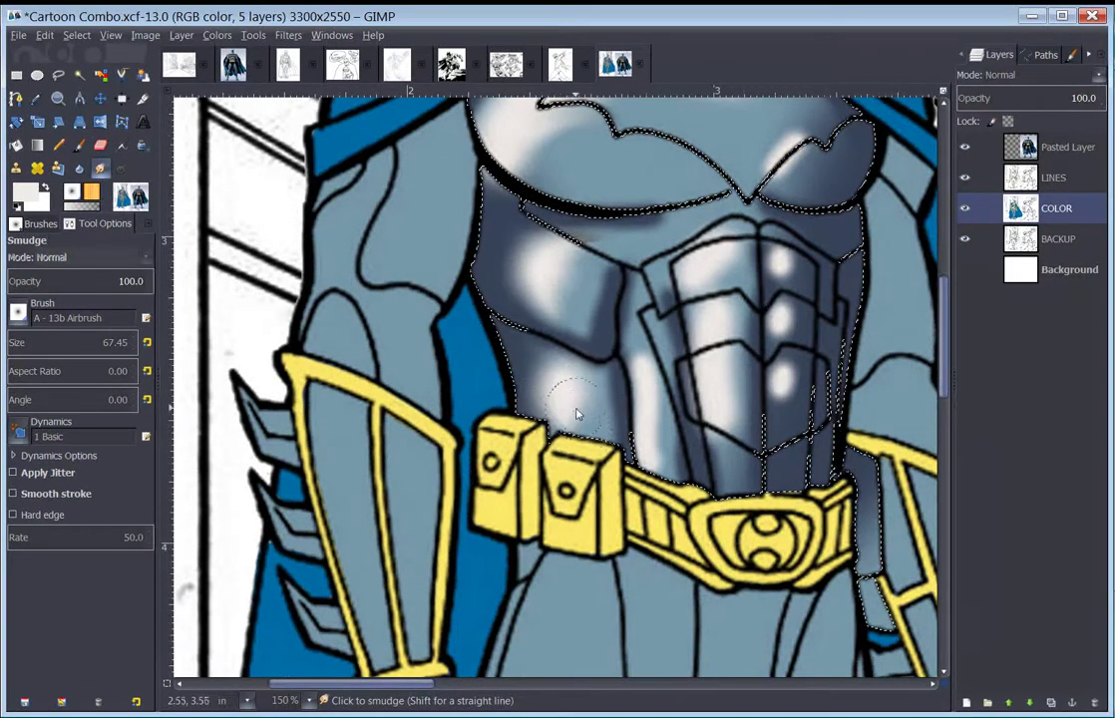
mouse_move(597, 419)
mouse_down()
mouse_move(565, 396)
mouse_move(594, 406)
mouse_move(571, 378)
mouse_move(576, 419)
mouse_up()
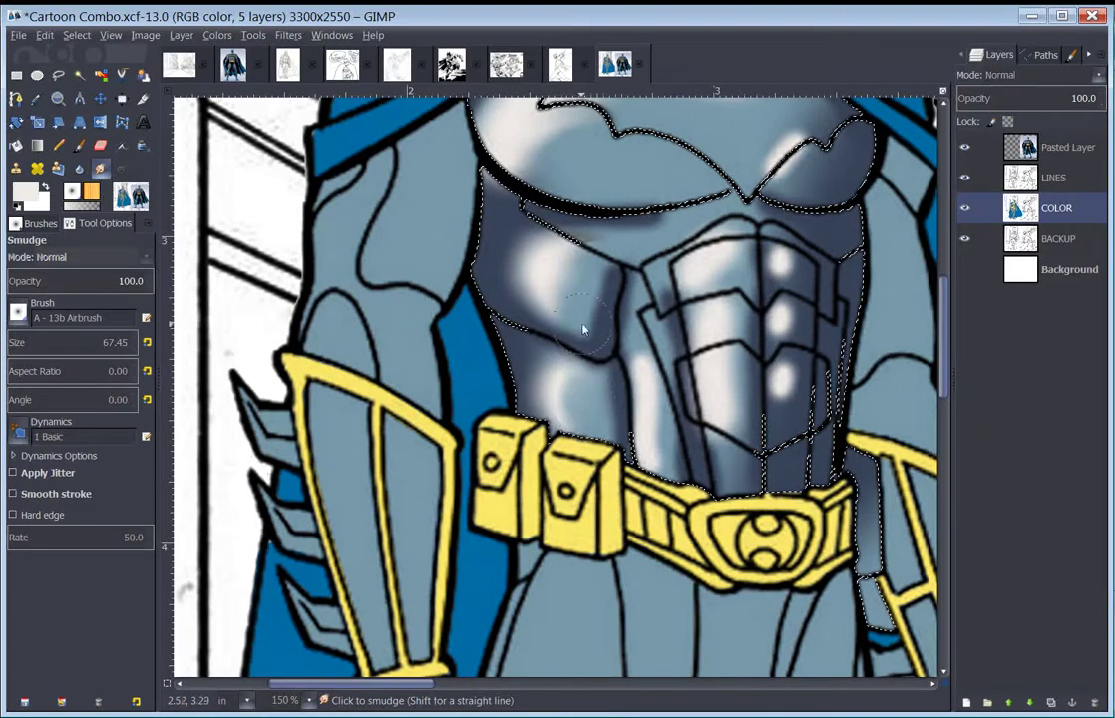
mouse_move(583, 329)
mouse_down()
mouse_move(564, 273)
mouse_move(572, 293)
mouse_move(572, 274)
mouse_move(565, 281)
mouse_move(597, 268)
mouse_move(624, 324)
mouse_move(584, 334)
mouse_move(609, 283)
mouse_move(579, 246)
mouse_up()
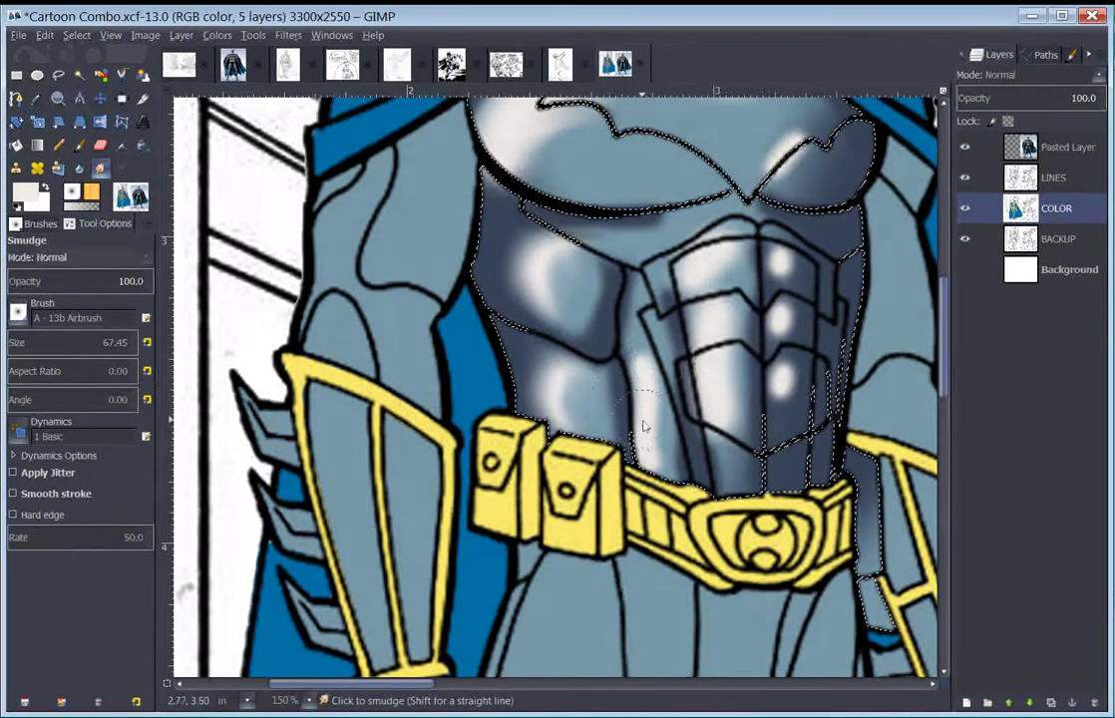
- Smudge the highlights on the strip beside the abdominal plate and across the abdominal segments at brush size 40.45
key(bracketleft)
key(bracketleft)
key(bracketleft)
key(bracketleft)
key(bracketleft)
key(bracketleft)
key(bracketleft)
key(bracketleft)
key(bracketleft)
key(bracketleft)
key(bracketleft)
key(bracketleft)
key(bracketleft)
key(bracketleft)
key(bracketleft)
key(bracketleft)
key(bracketleft)
key(bracketleft)
key(bracketleft)
key(bracketleft)
key(bracketleft)
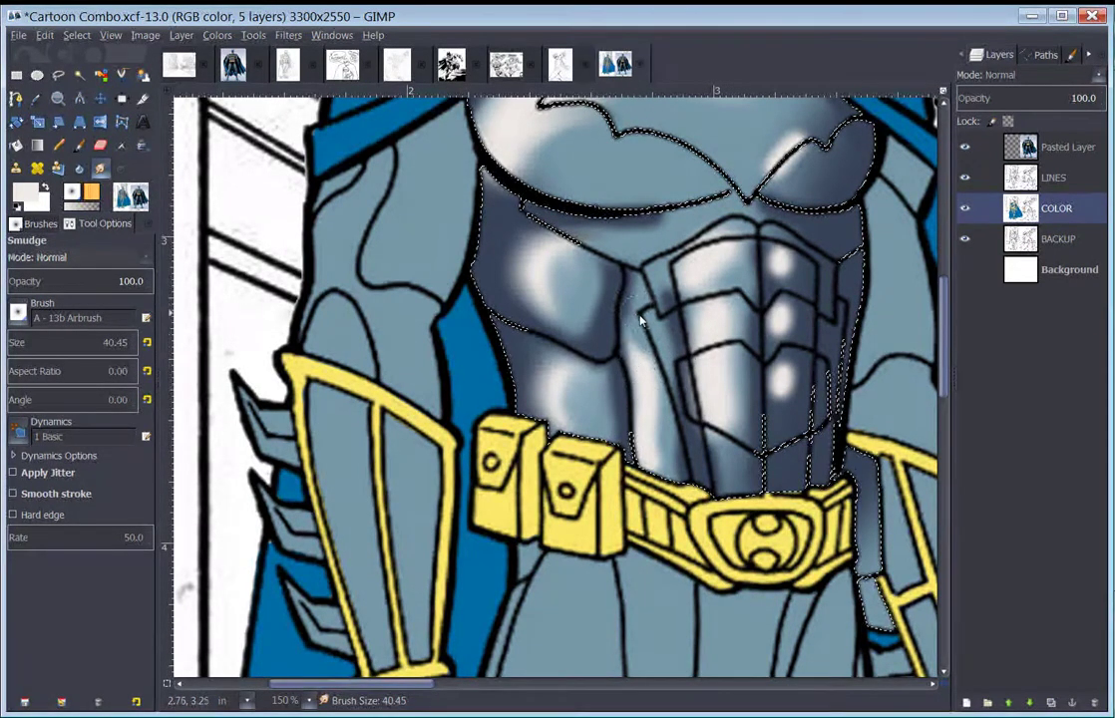
mouse_move(649, 381)
mouse_down()
mouse_move(650, 309)
mouse_move(642, 313)
mouse_up()
mouse_move(666, 451)
mouse_down()
mouse_move(660, 377)
mouse_move(656, 413)
mouse_move(659, 376)
mouse_move(655, 391)
mouse_move(643, 373)
mouse_move(659, 408)
mouse_move(655, 347)
mouse_move(664, 389)
mouse_move(638, 330)
mouse_move(660, 407)
mouse_move(657, 458)
mouse_move(673, 442)
mouse_up()
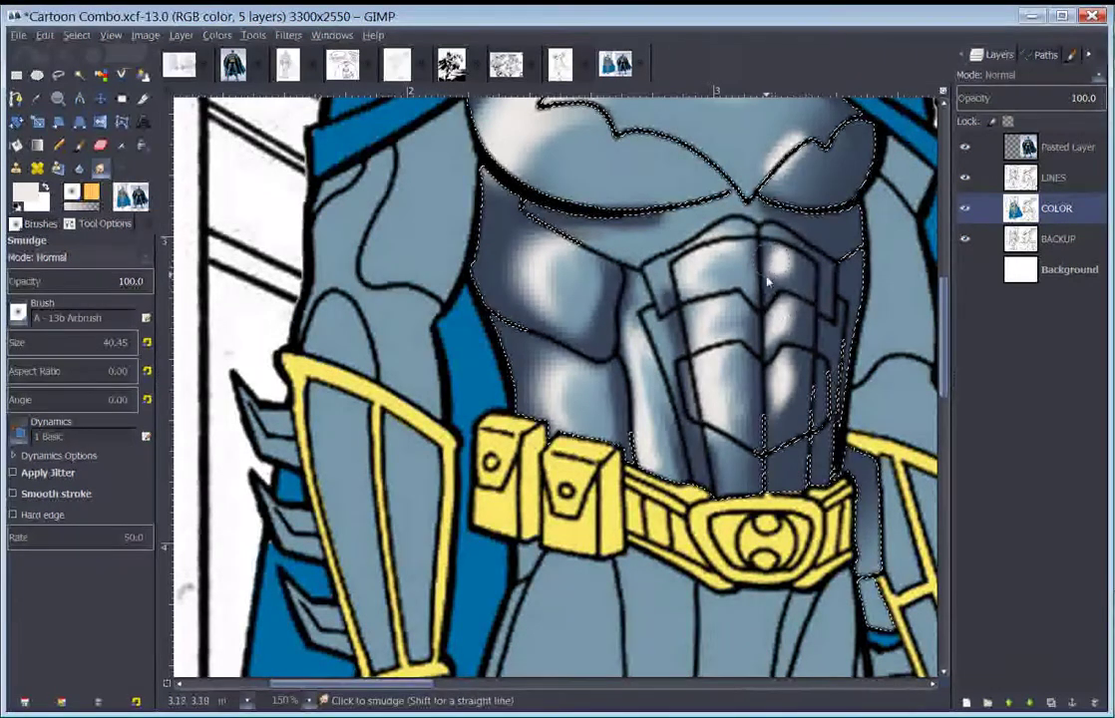
mouse_move(776, 306)
mouse_down()
mouse_move(776, 255)
mouse_move(804, 263)
mouse_move(786, 258)
mouse_move(809, 280)
mouse_move(775, 237)
mouse_move(785, 216)
mouse_move(734, 208)
mouse_move(638, 225)
mouse_move(706, 202)
mouse_move(646, 229)
mouse_move(729, 201)
mouse_move(647, 223)
mouse_move(580, 220)
mouse_up()
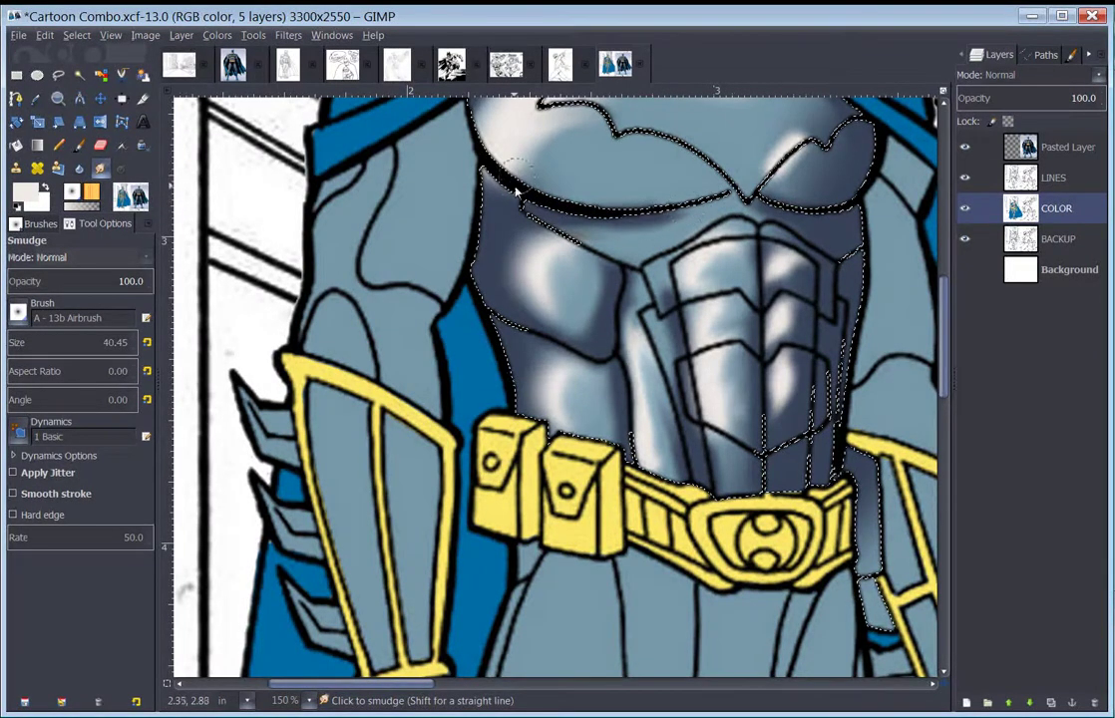
mouse_move(516, 190)
mouse_down()
mouse_move(454, 177)
mouse_move(473, 171)
mouse_move(457, 162)
mouse_up()
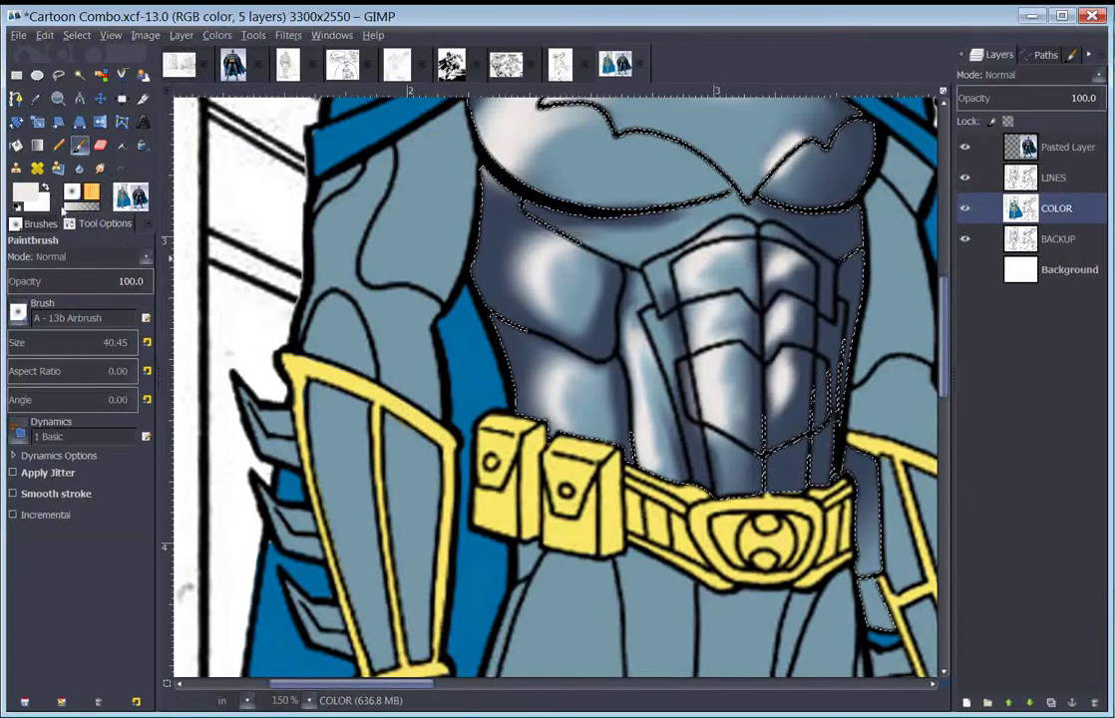
- Paint a dark blue (374358) shadow along the lower edge of the left-hand chest muscle with the Paintbrush
click(24, 192)
click(203, 211)
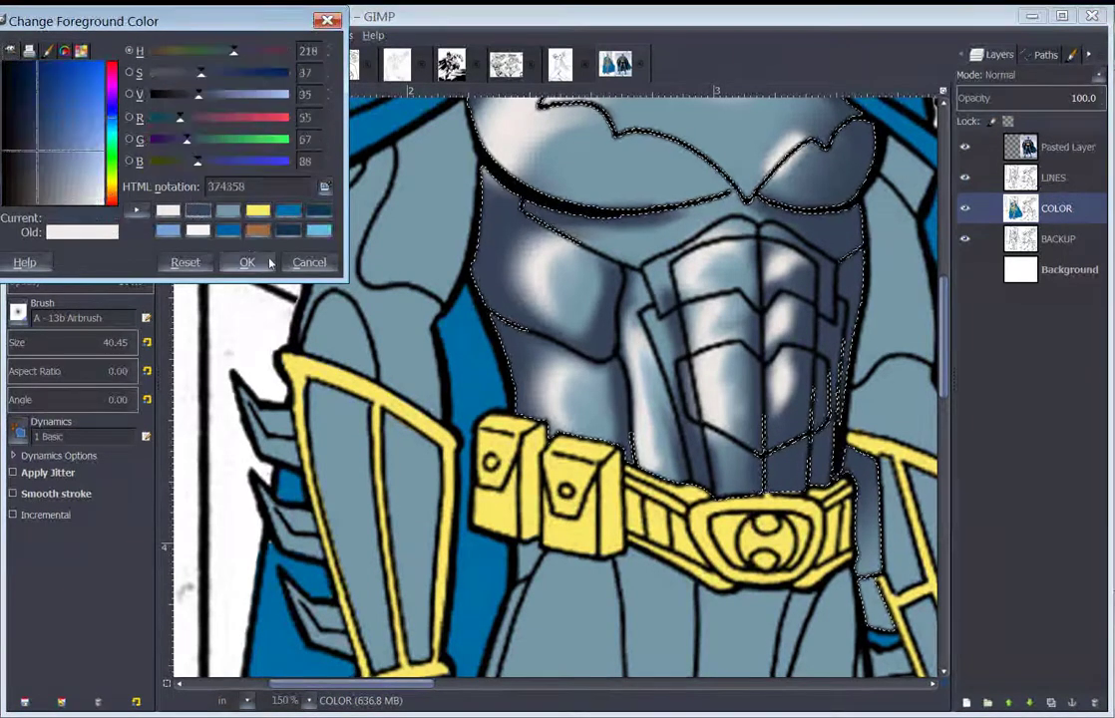
click(247, 262)
mouse_move(474, 172)
mouse_down()
mouse_move(538, 189)
mouse_move(611, 190)
mouse_up()
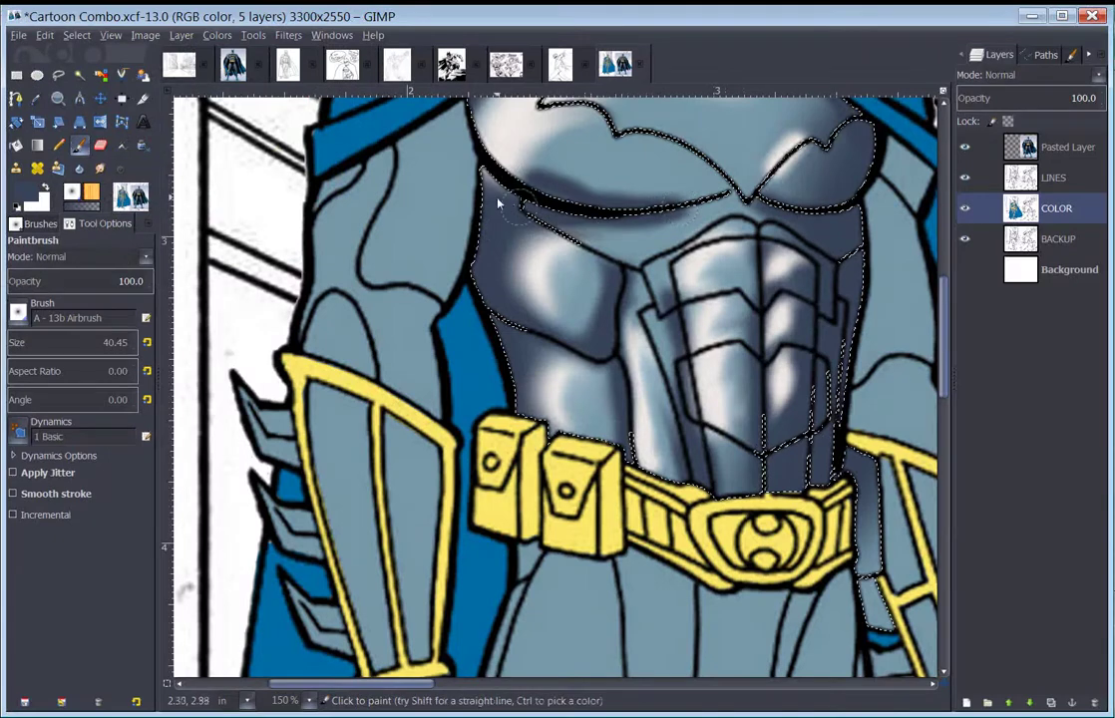
- Smudge the new shadow along the lower chest edge into the surrounding suit color, enlarging the brush to 55.45
click(99, 169)
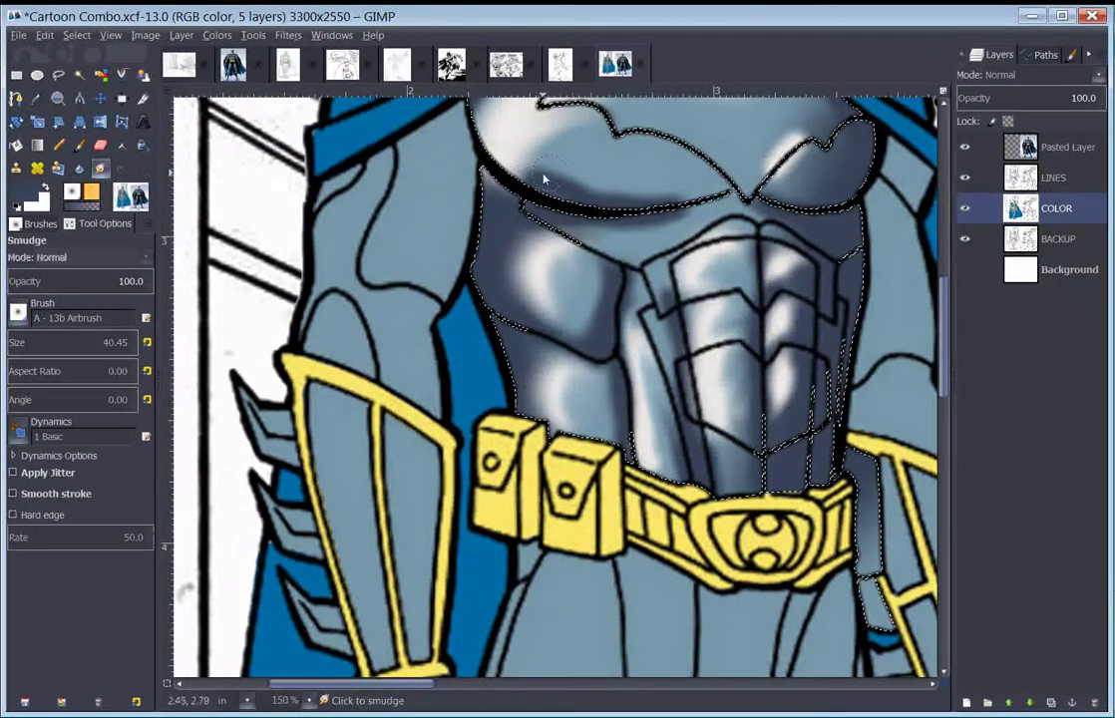
drag(544, 179, 577, 153)
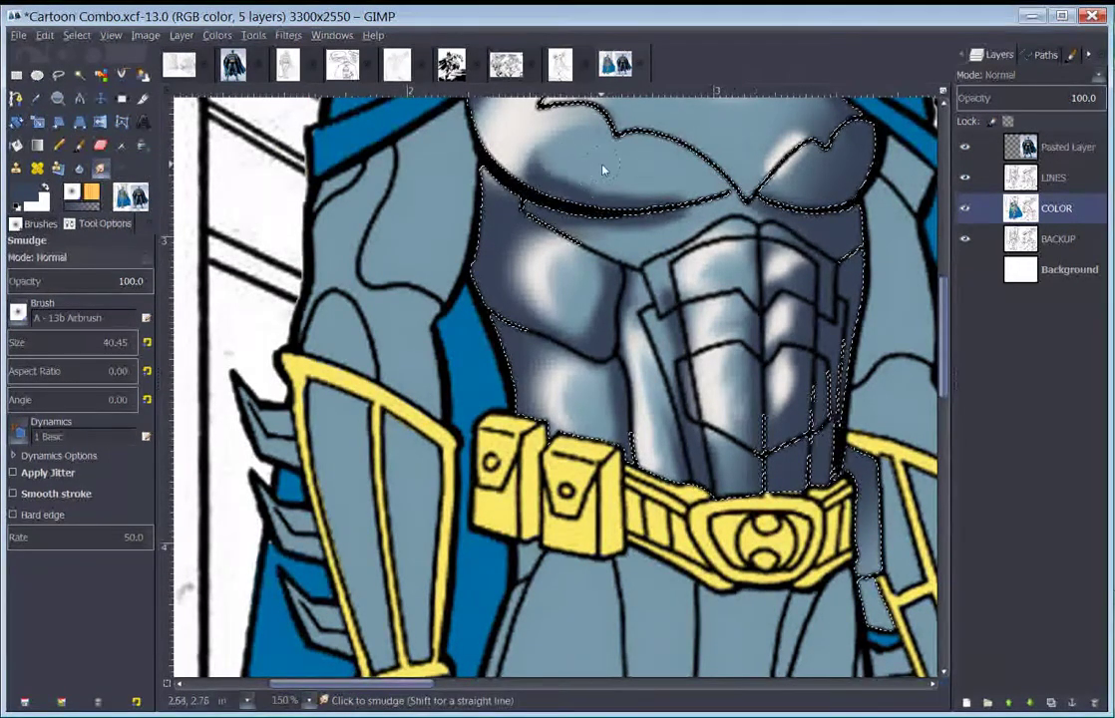
key(bracketright)
key(bracketright)
key(bracketright)
key(bracketright)
key(bracketright)
key(bracketright)
key(bracketright)
key(bracketright)
key(bracketright)
key(bracketright)
key(bracketright)
key(bracketright)
key(bracketright)
key(bracketright)
key(bracketright)
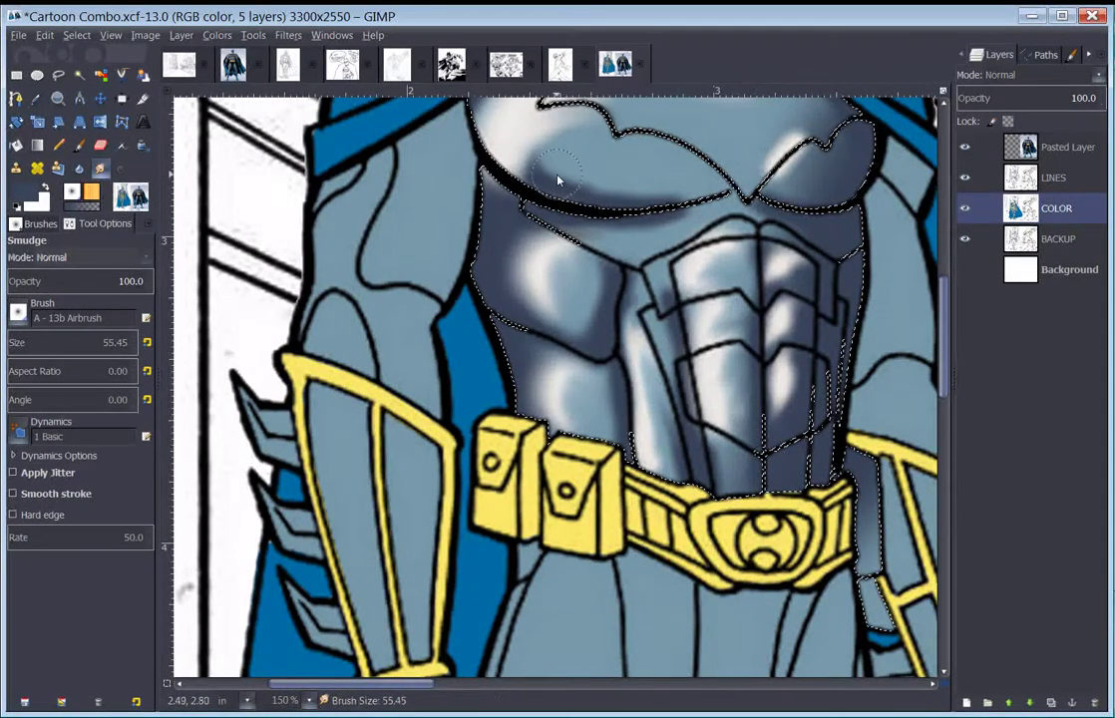
mouse_move(558, 180)
mouse_down()
mouse_move(671, 202)
mouse_move(632, 193)
mouse_move(703, 195)
mouse_move(655, 182)
mouse_move(720, 200)
mouse_up()
mouse_move(613, 191)
mouse_down()
mouse_move(721, 193)
mouse_move(660, 227)
mouse_move(695, 229)
mouse_up()
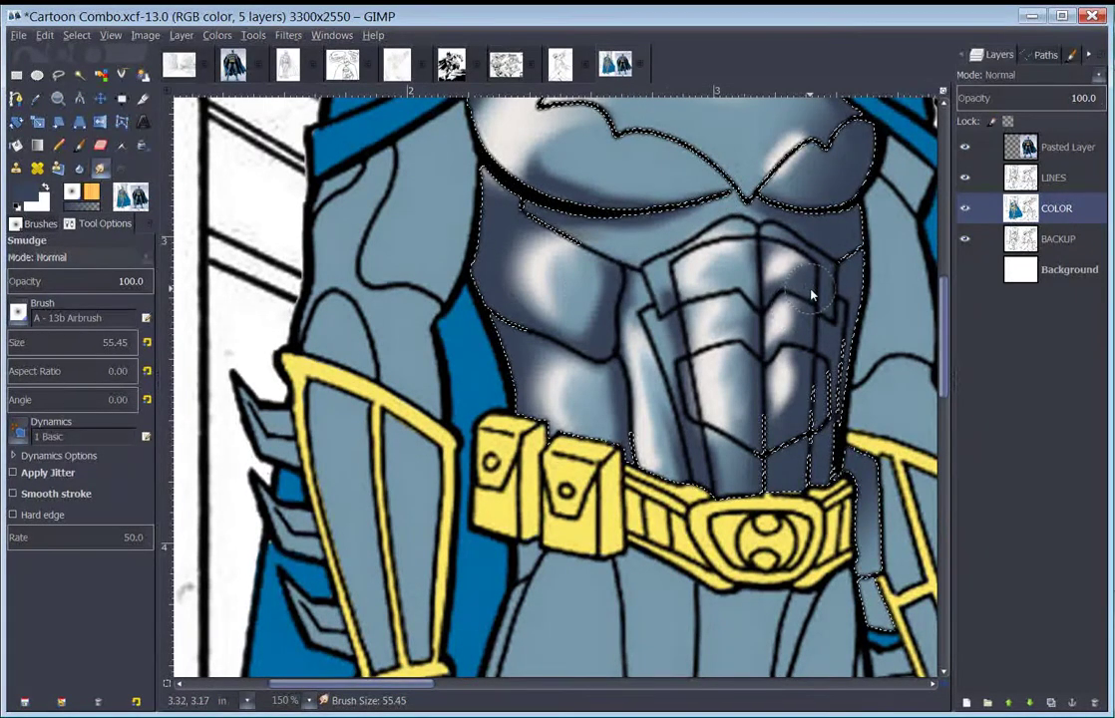
- Fuzzy-select the gray areas of the right-hand arm, including the upper arm, gauntlet panels and hand
scroll(813, 294, down, 3)
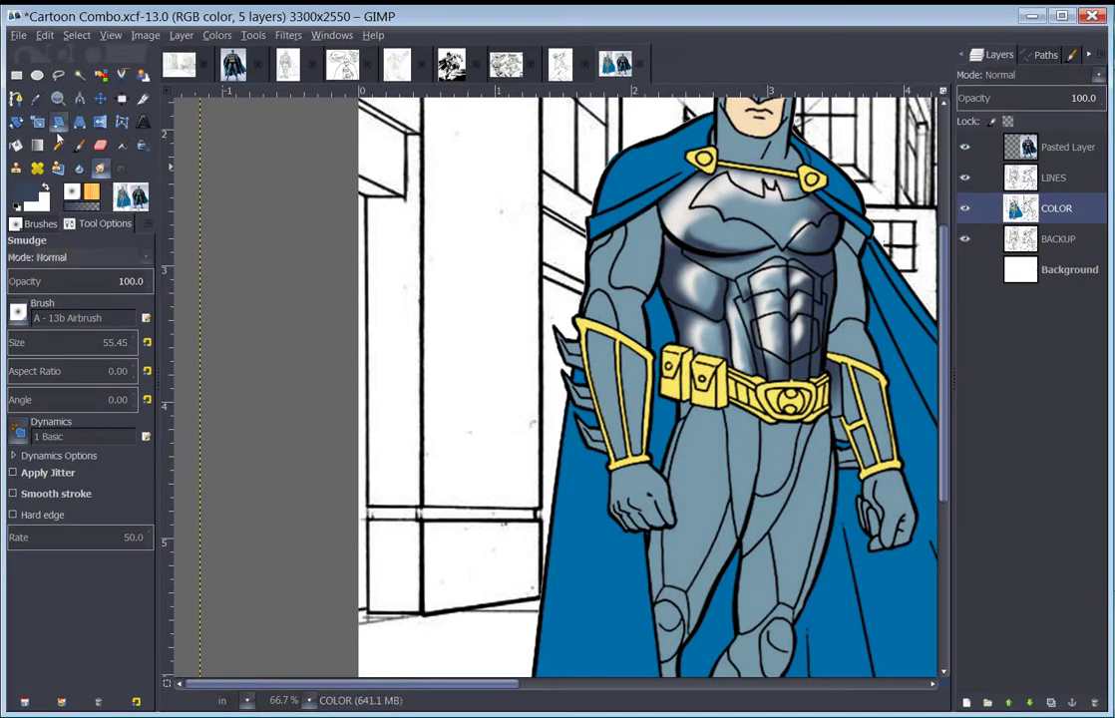
click(78, 76)
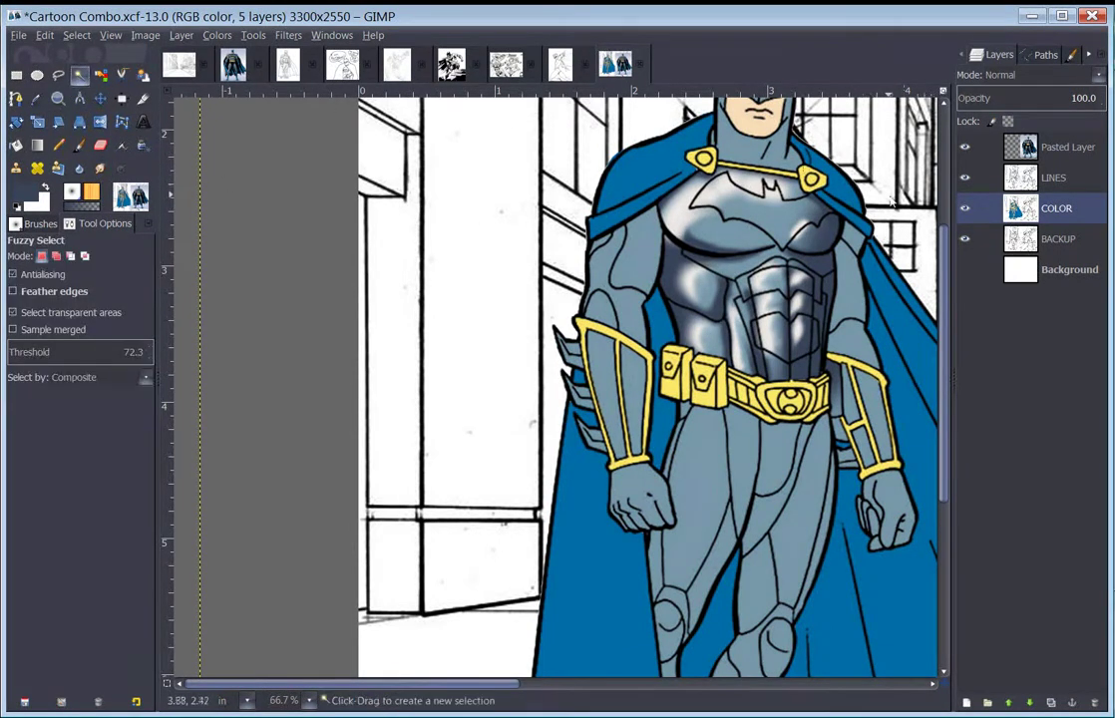
click(855, 302)
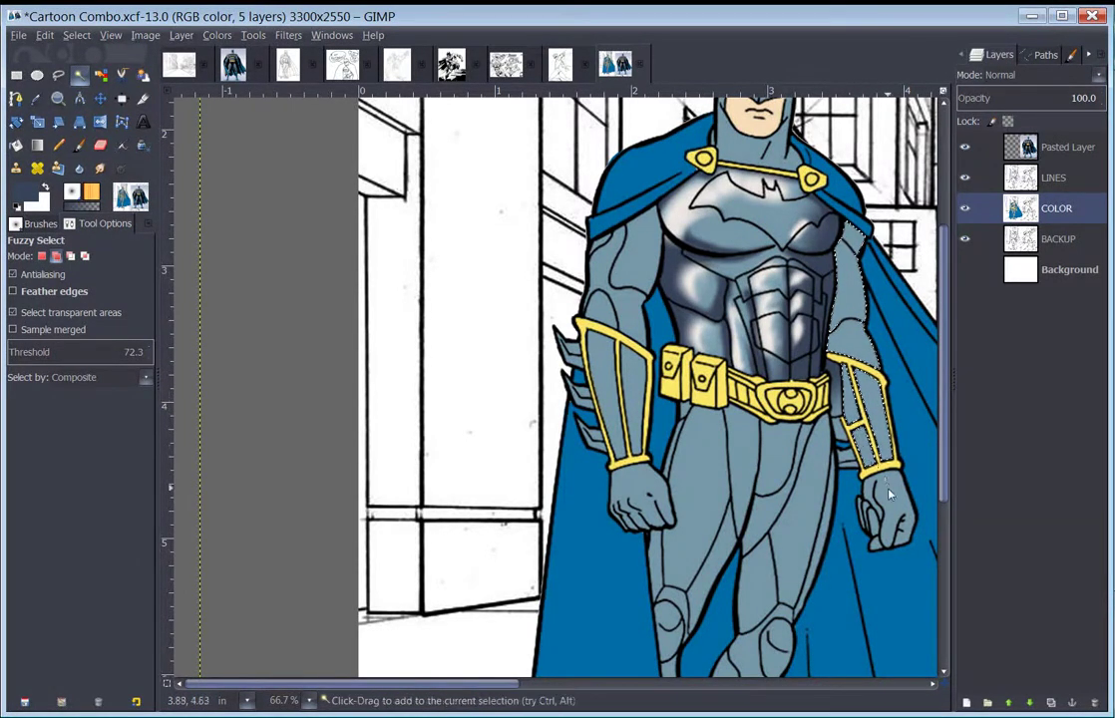
shift+click(880, 527)
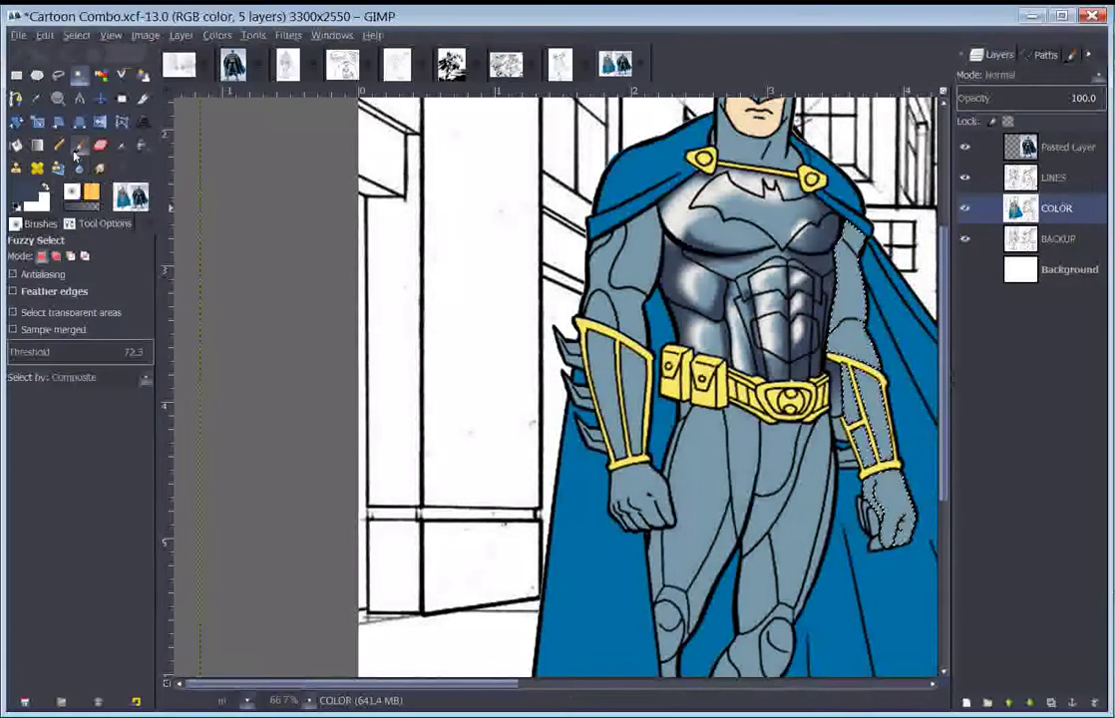
- Paint dark blue shadows along the edges of the selected right-hand arm, gauntlet and fist at brush size 89.45
key(p)
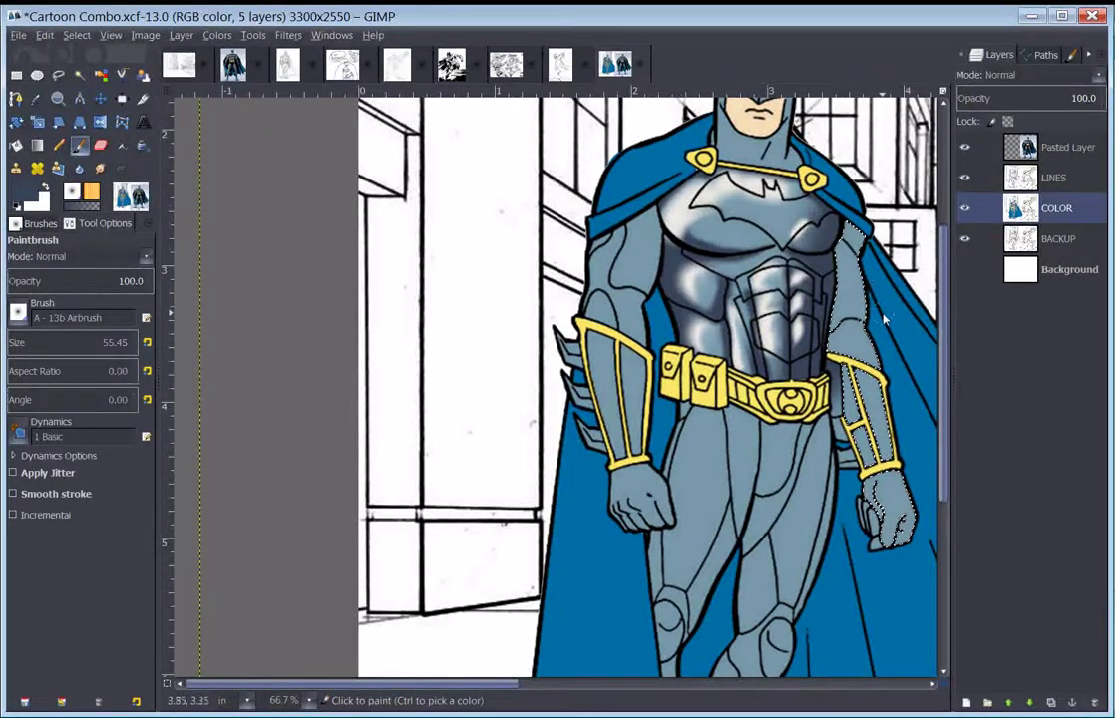
key(bracketright)
key(bracketright)
key(bracketright)
key(bracketright)
key(bracketright)
key(bracketright)
key(bracketright)
key(bracketright)
key(bracketright)
key(bracketright)
key(bracketright)
key(bracketright)
key(bracketright)
key(bracketright)
key(bracketright)
key(bracketright)
key(bracketright)
key(bracketright)
key(bracketright)
key(bracketright)
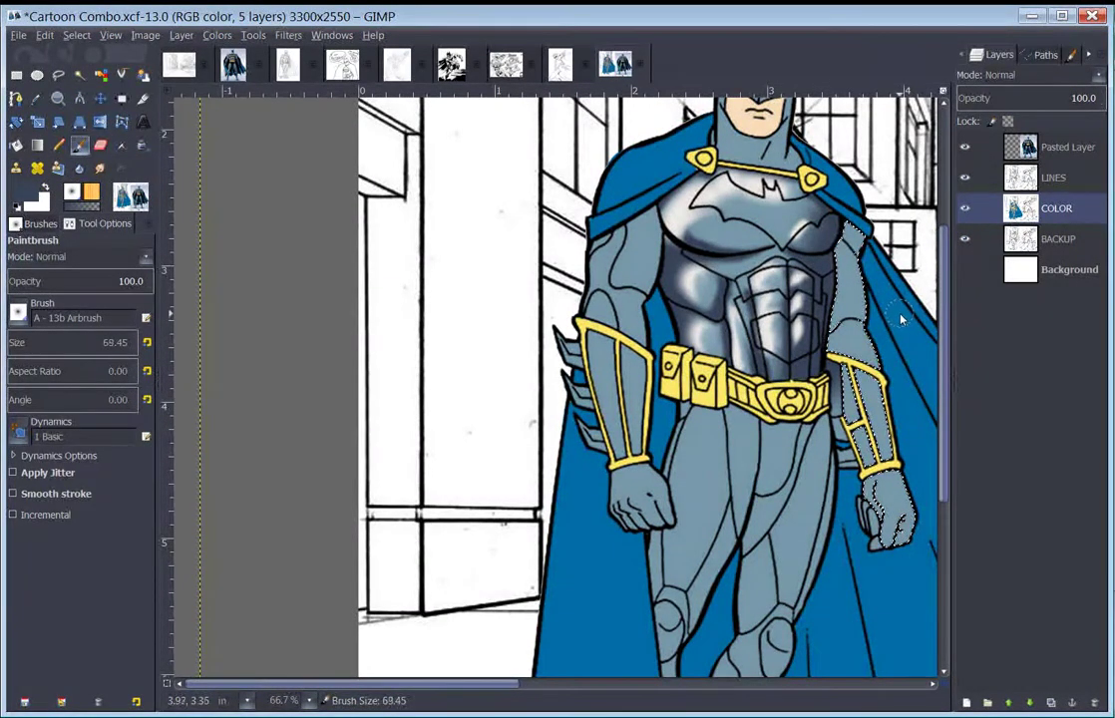
mouse_move(866, 245)
mouse_down()
mouse_move(886, 447)
mouse_move(919, 525)
mouse_up()
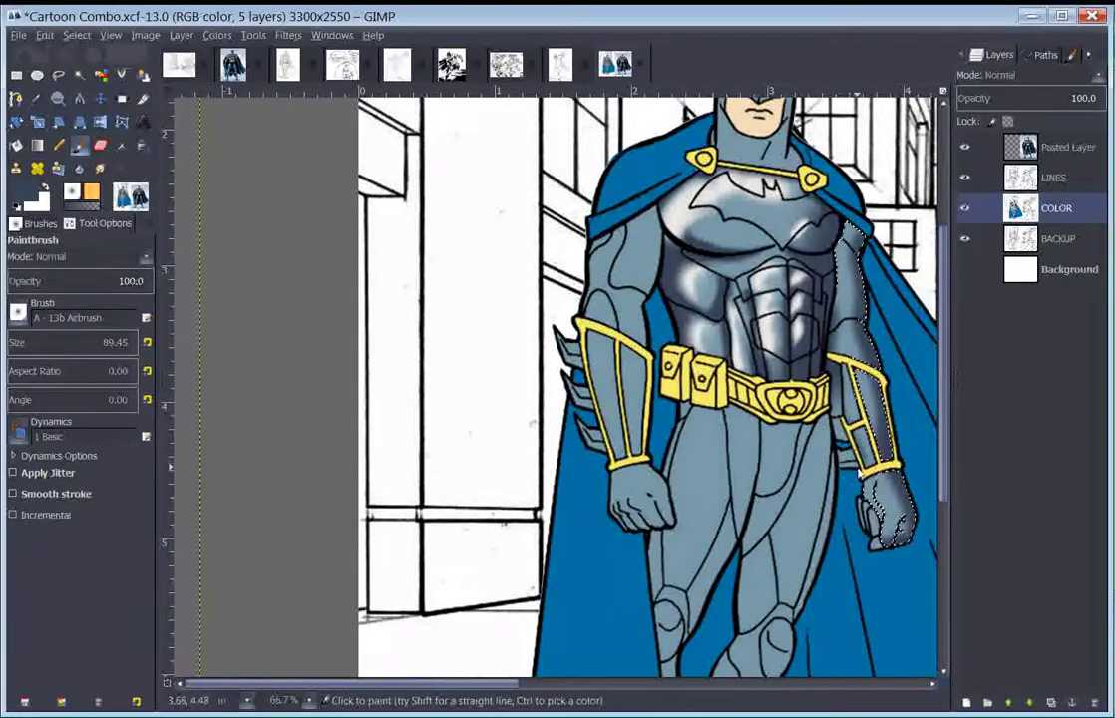
drag(850, 463, 876, 525)
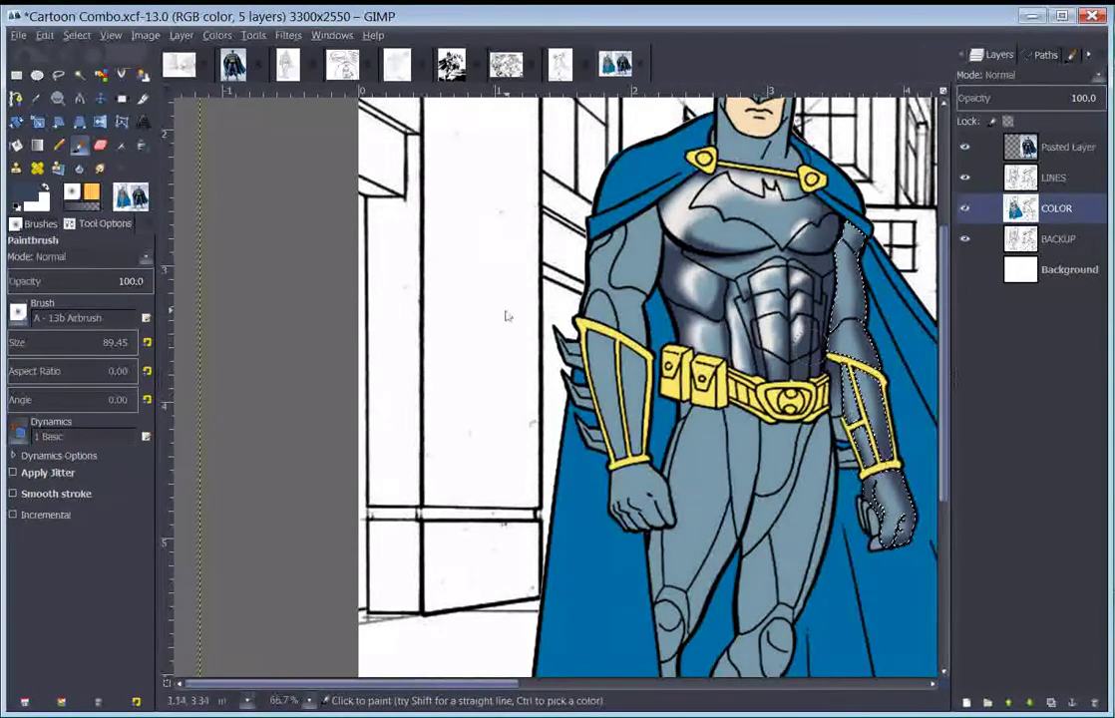
- Paint off-white highlights down the right-hand upper arm, forearm, gauntlet panels and hand at brush size 53.45
click(33, 192)
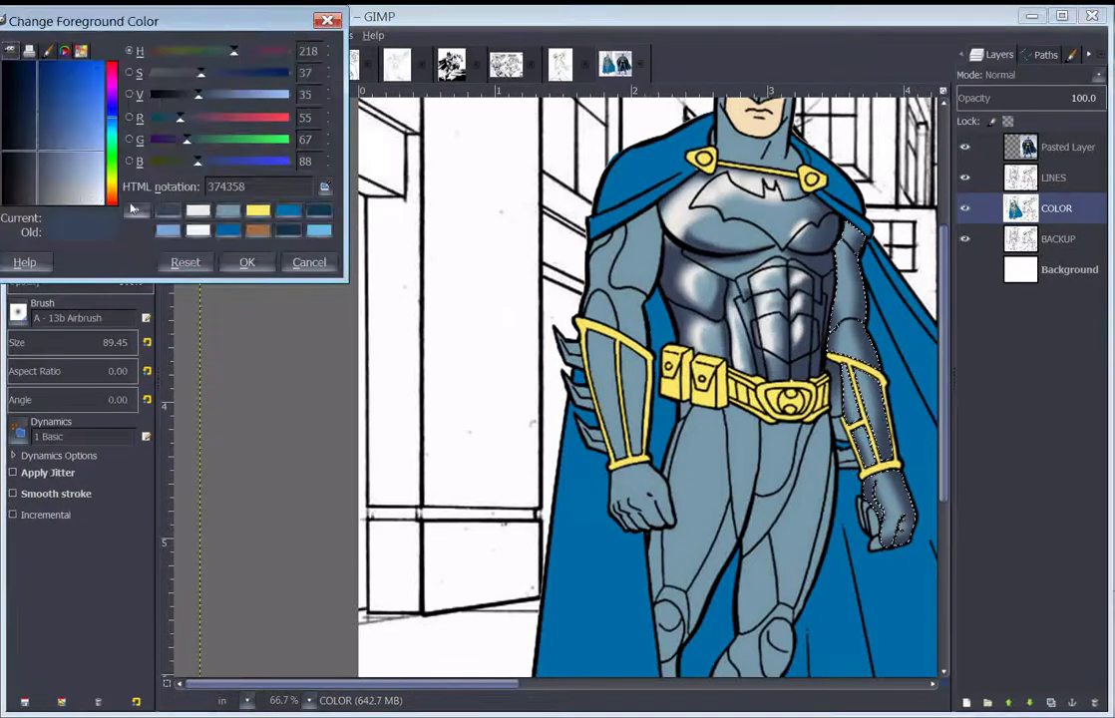
click(198, 230)
click(249, 264)
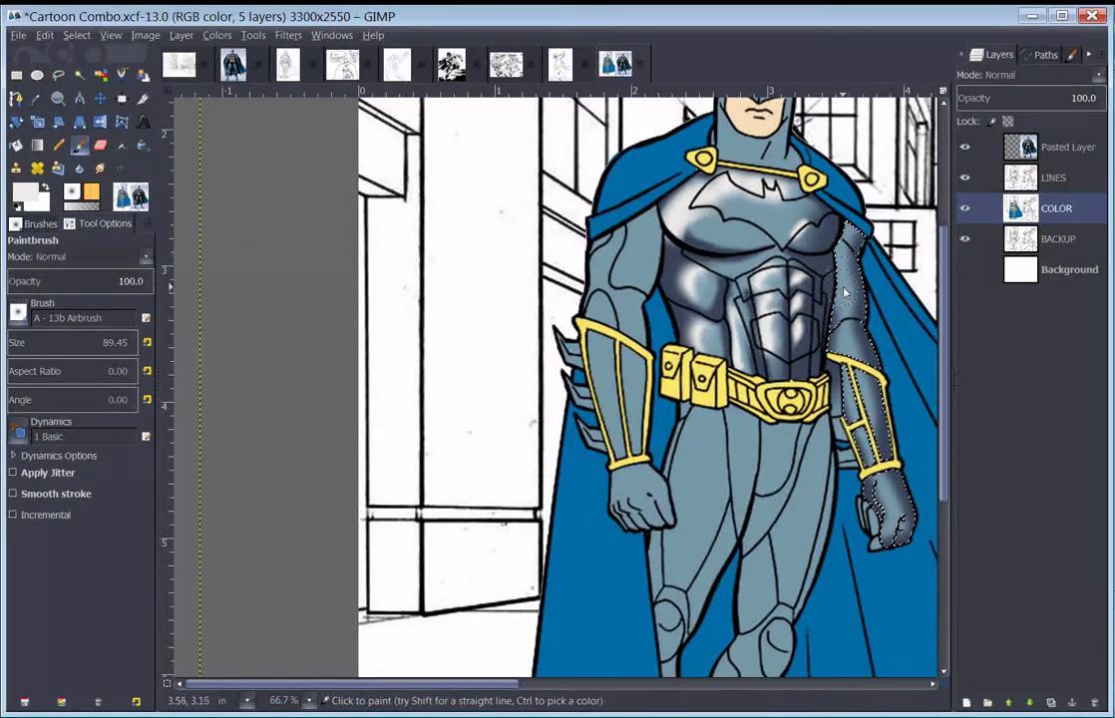
key(bracketleft)
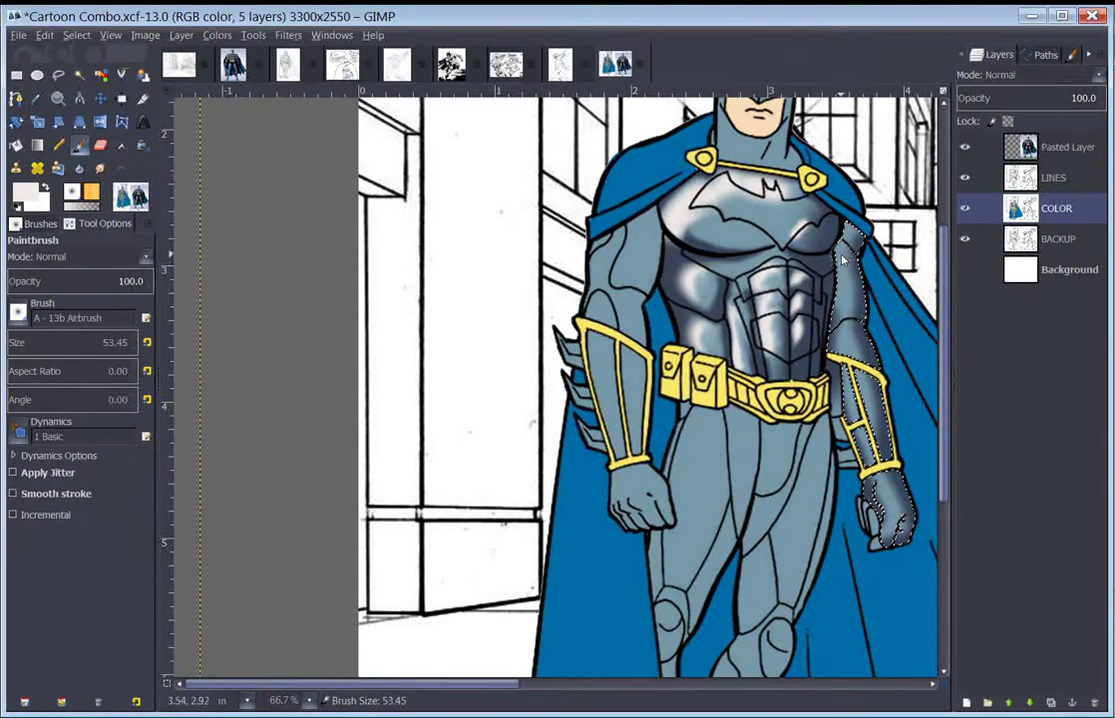
mouse_move(843, 261)
mouse_down()
mouse_move(847, 341)
mouse_move(856, 315)
mouse_up()
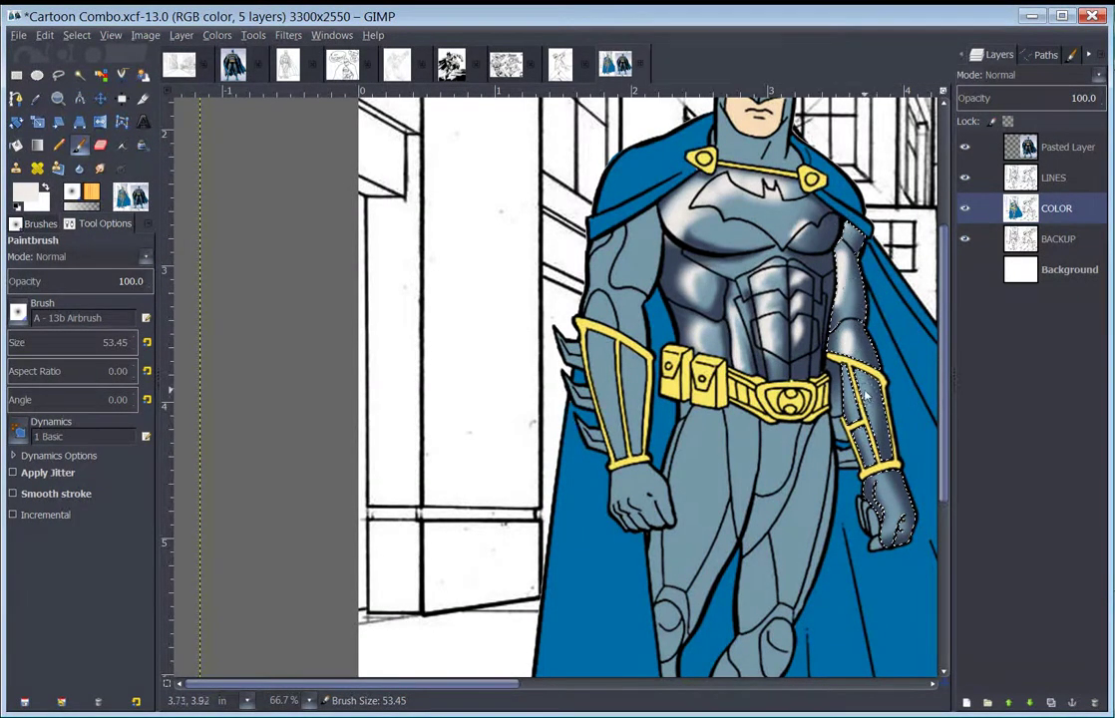
drag(854, 399, 869, 464)
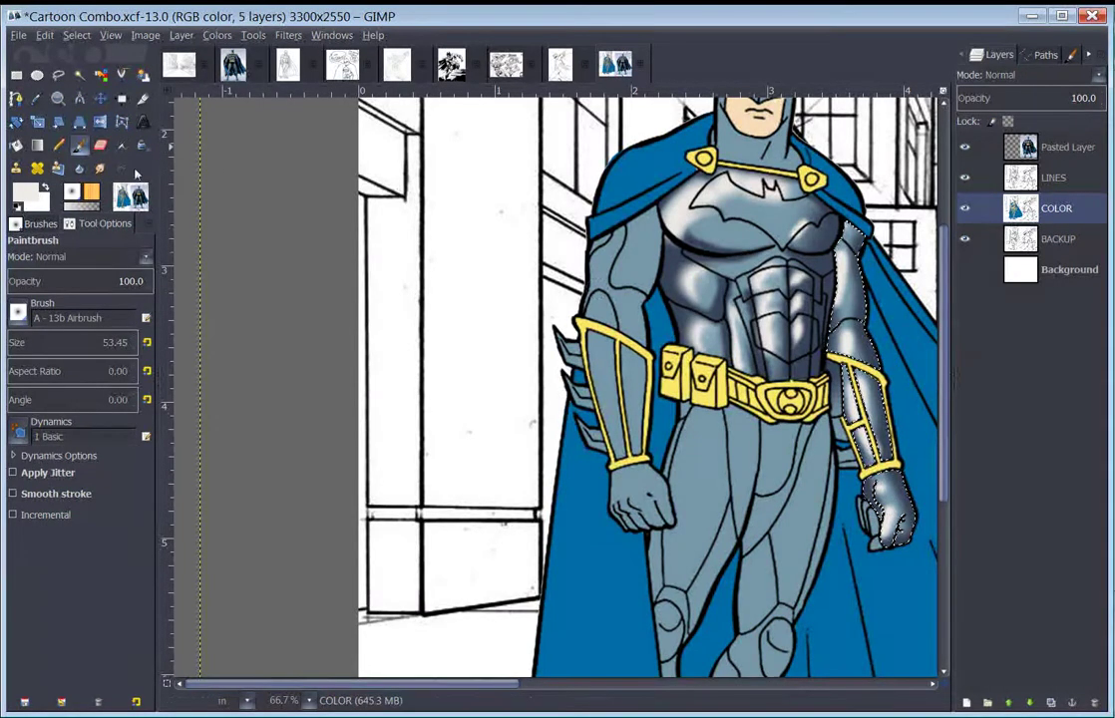
- Smudge the highlights on the right-hand upper arm and on the forearm above the gauntlet at brush size 53.45
key(s)
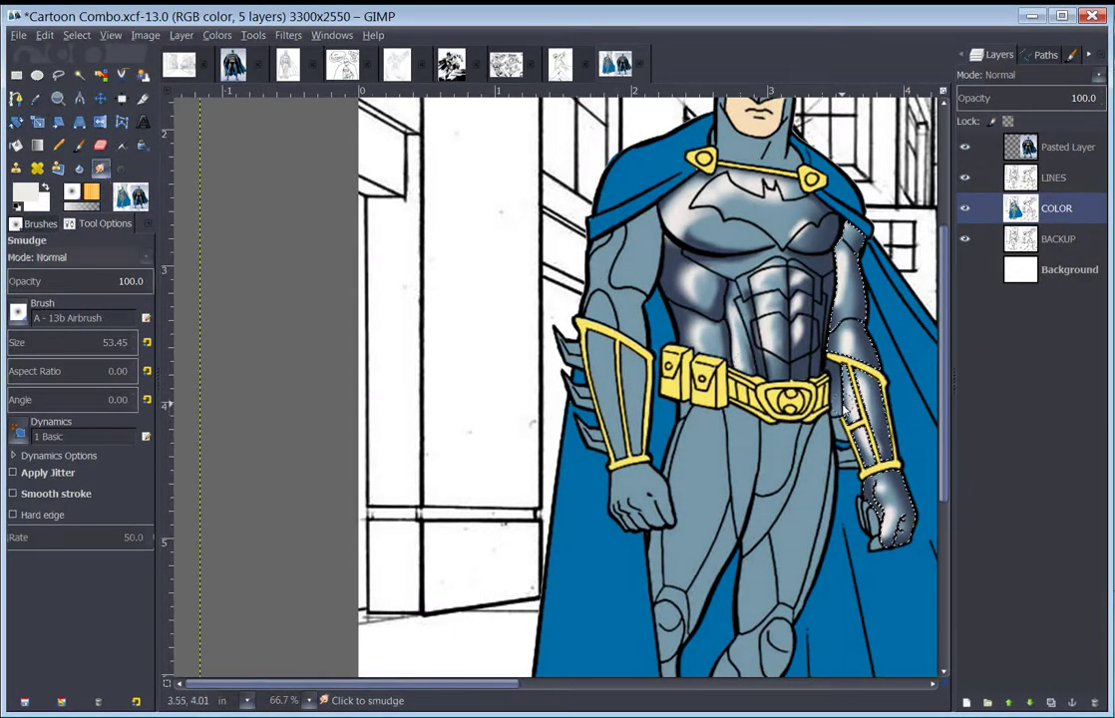
key(2)
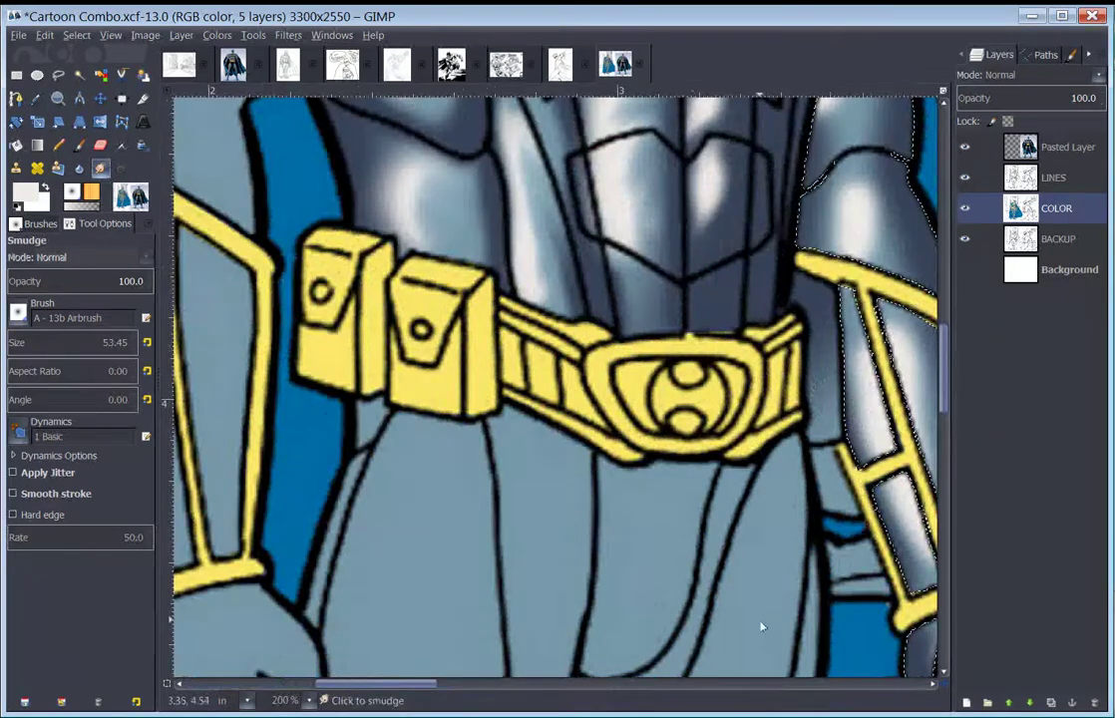
drag(379, 683, 419, 683)
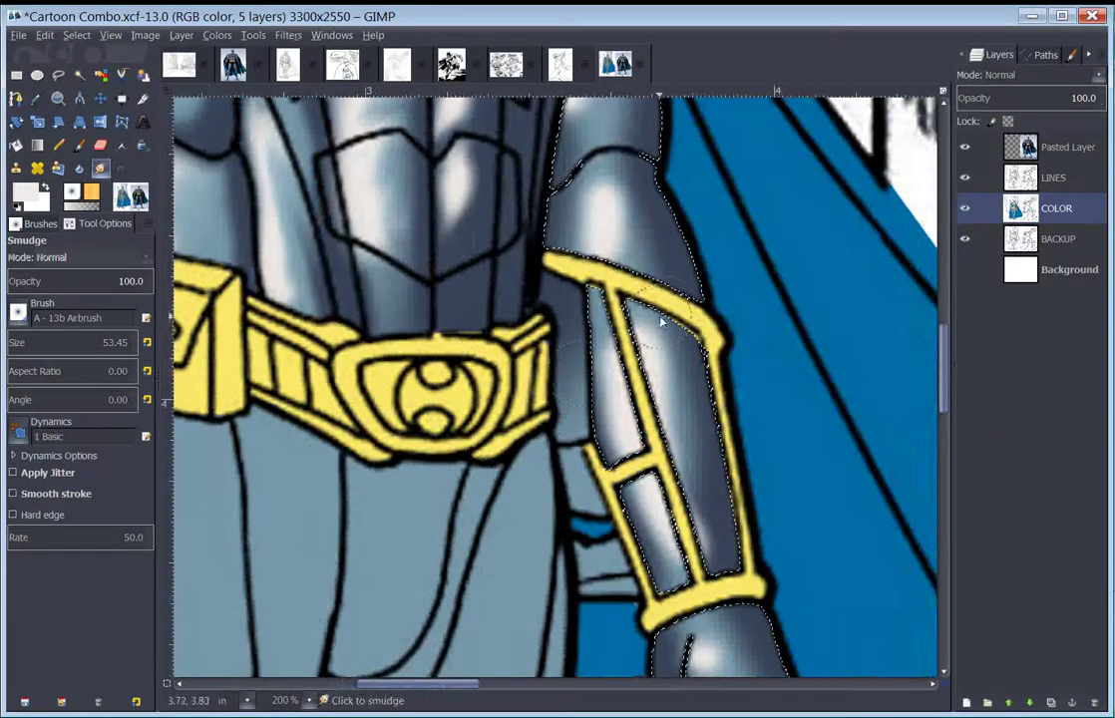
drag(573, 225, 631, 204)
scroll(618, 333, up, 5)
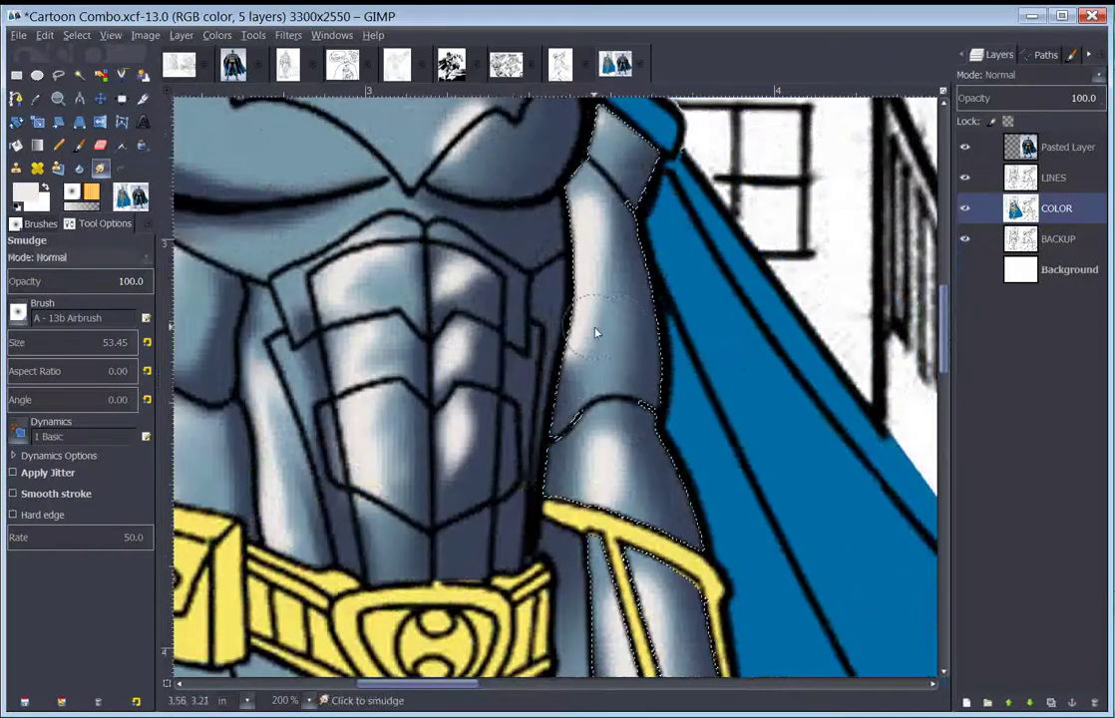
mouse_move(596, 333)
mouse_down()
mouse_move(608, 268)
mouse_move(596, 344)
mouse_move(588, 269)
mouse_move(614, 312)
mouse_move(614, 269)
mouse_move(599, 232)
mouse_move(614, 308)
mouse_move(597, 247)
mouse_move(618, 288)
mouse_move(584, 177)
mouse_move(596, 210)
mouse_move(576, 183)
mouse_move(604, 252)
mouse_move(613, 242)
mouse_move(578, 183)
mouse_move(614, 172)
mouse_up()
drag(601, 349, 588, 411)
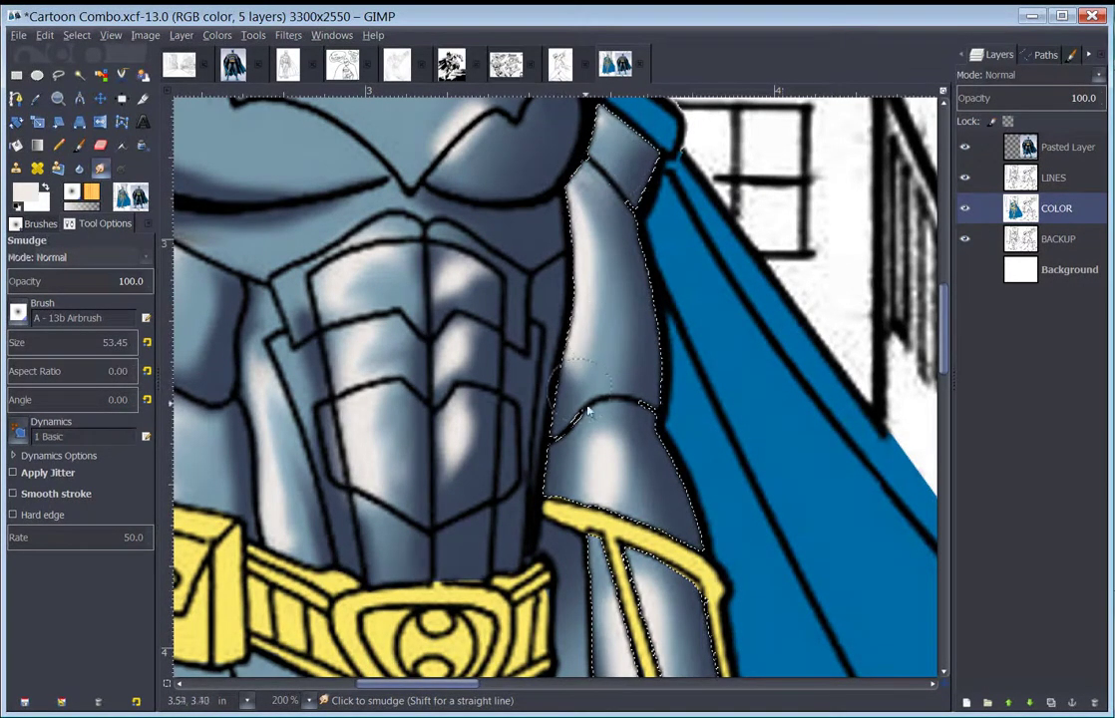
mouse_move(641, 506)
mouse_down()
mouse_move(611, 413)
mouse_move(633, 456)
mouse_move(606, 433)
mouse_up()
- Smudge the highlights on the right-hand gauntlet panels and the hand into their shadows
scroll(674, 505, down, 5)
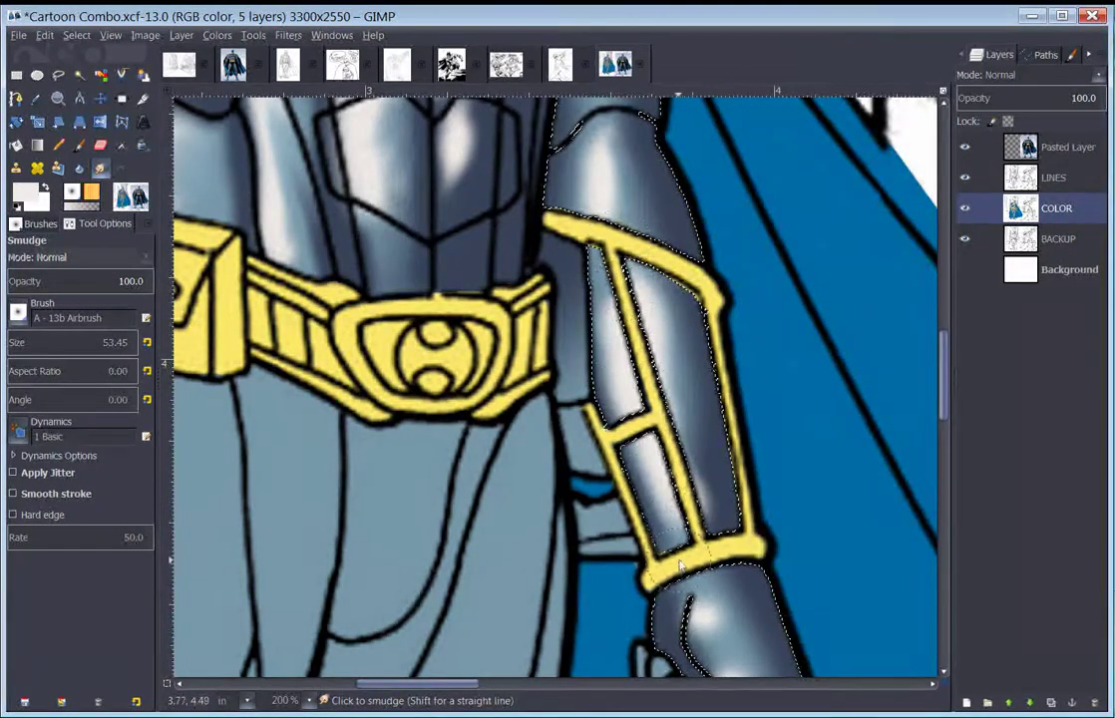
scroll(713, 496, down, 3)
mouse_move(711, 488)
mouse_down()
mouse_move(689, 509)
mouse_move(716, 446)
mouse_move(694, 472)
mouse_move(721, 507)
mouse_move(739, 513)
mouse_move(749, 494)
mouse_move(722, 547)
mouse_move(746, 519)
mouse_move(759, 538)
mouse_move(722, 579)
mouse_move(760, 560)
mouse_move(729, 599)
mouse_move(754, 568)
mouse_move(735, 608)
mouse_move(765, 545)
mouse_move(734, 583)
mouse_move(755, 582)
mouse_move(746, 593)
mouse_move(770, 492)
mouse_move(742, 468)
mouse_move(752, 443)
mouse_move(722, 412)
mouse_move(693, 339)
mouse_up()
scroll(693, 339, down, 4)
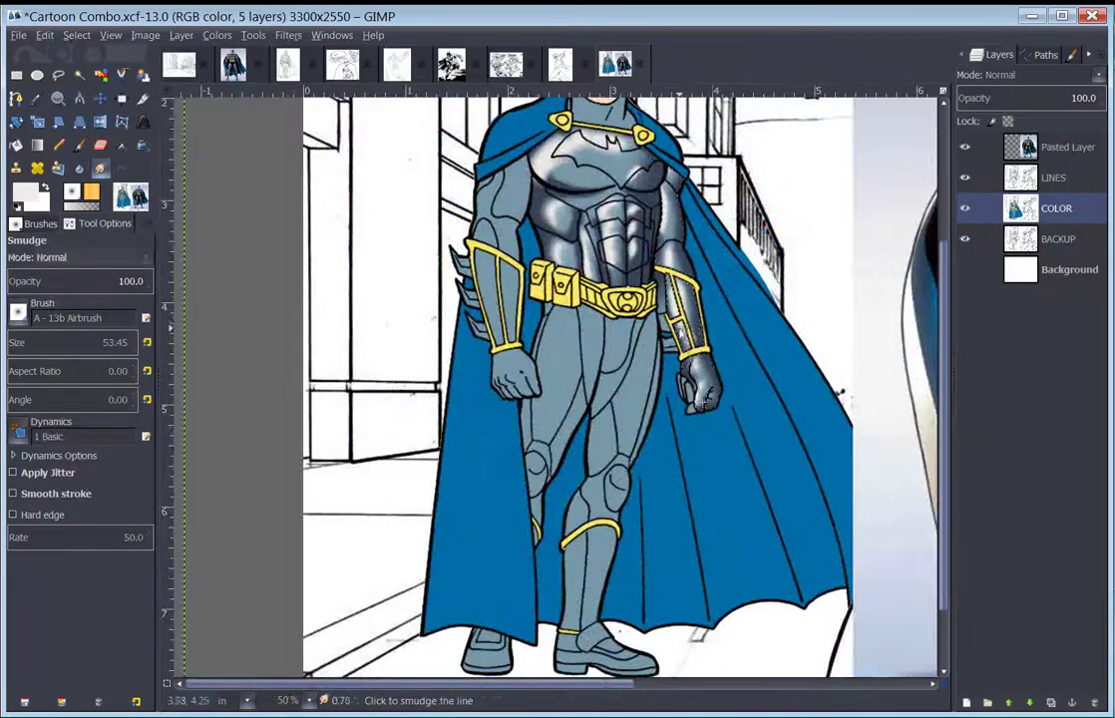
scroll(676, 330, up, 3)
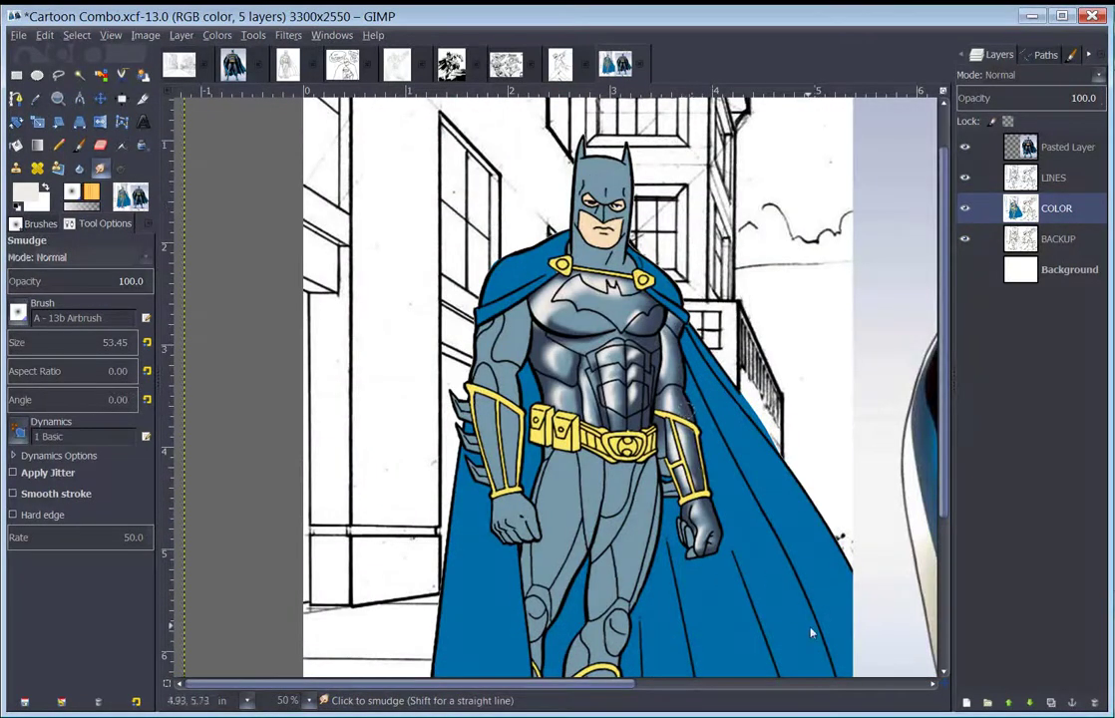